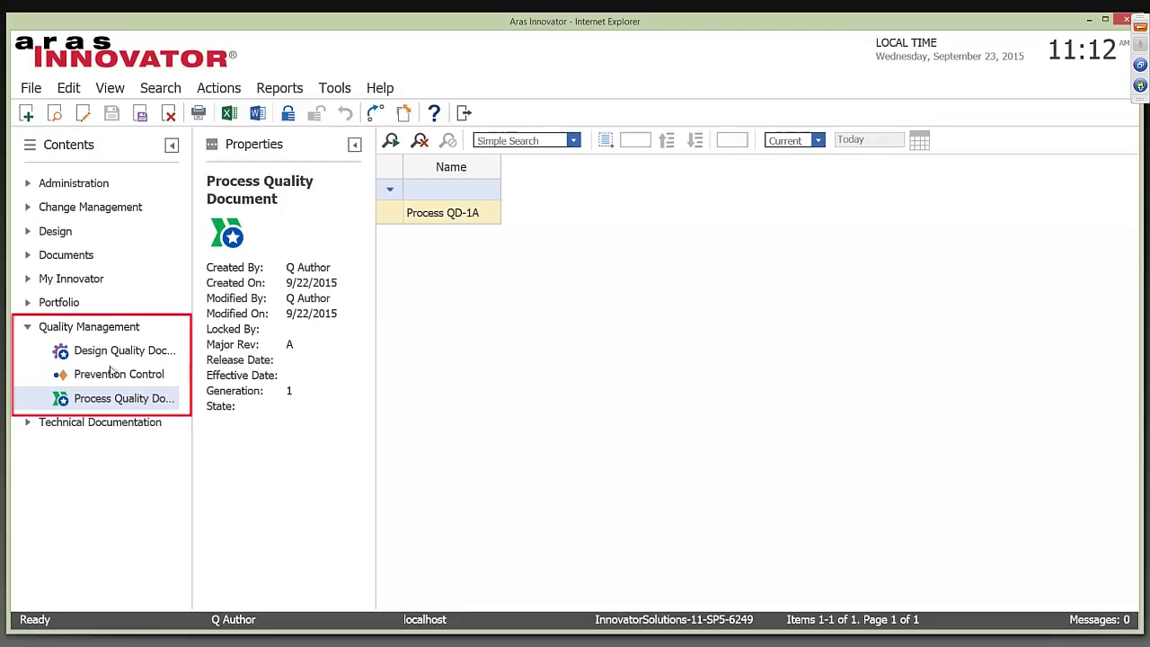
# Widen the Contents pane and search for all Design Quality Documents under Quality Management
pyautogui.moveTo(190, 375); pyautogui.dragTo(248, 371)
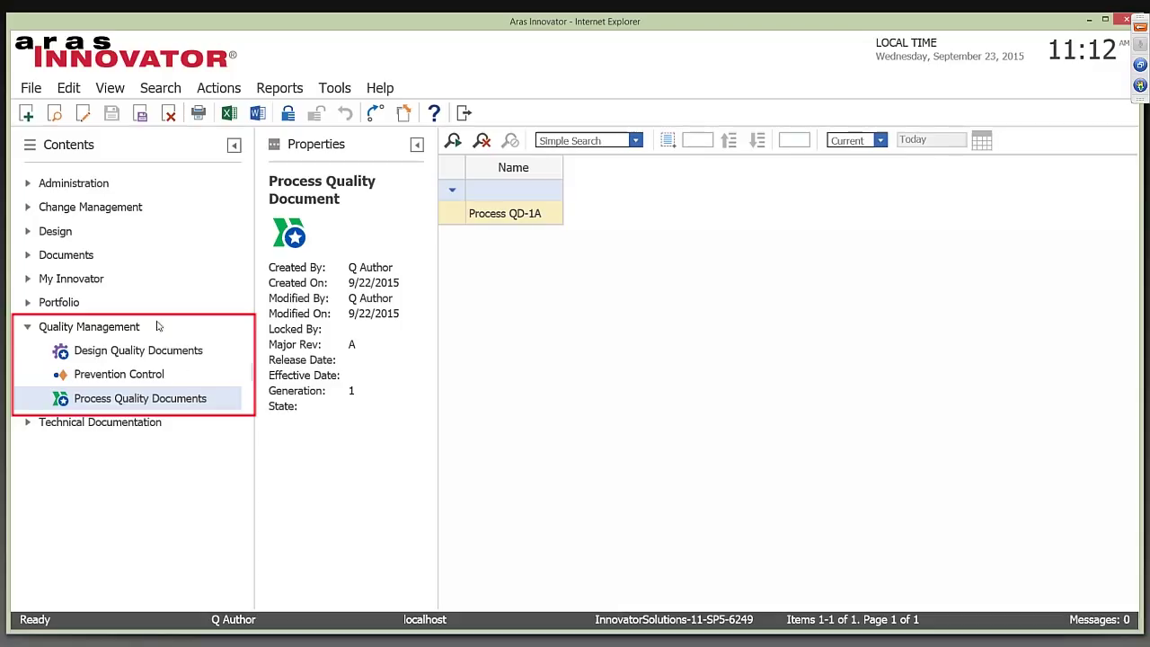
pyautogui.click(130, 357)
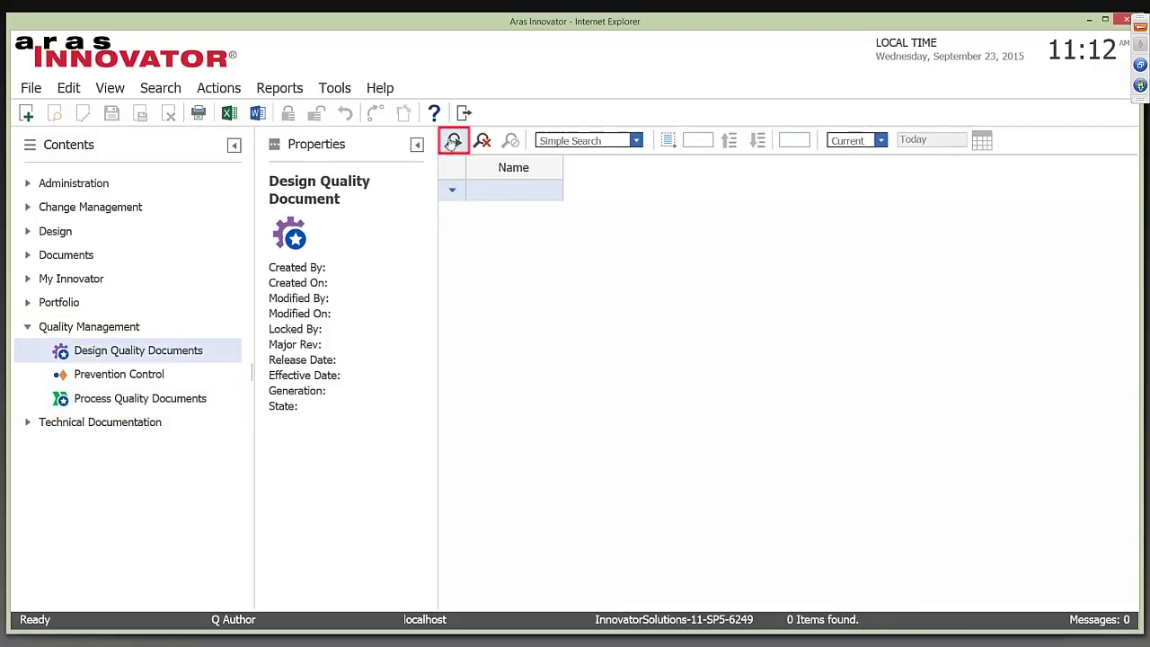
pyautogui.click(455, 143)
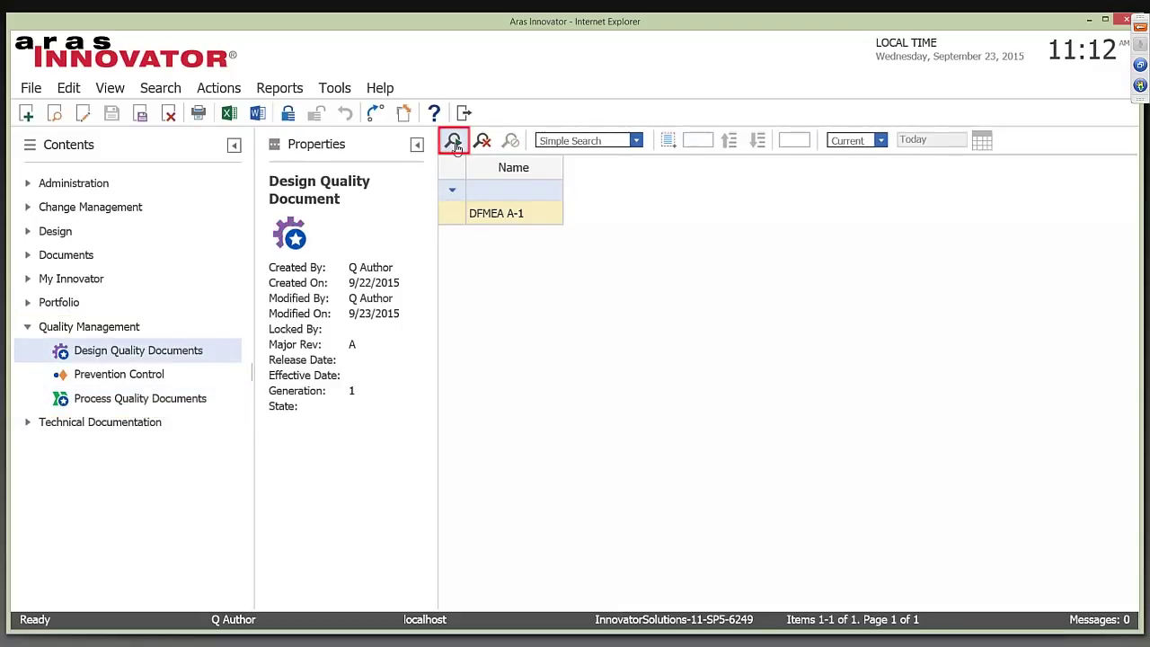
# Bring up the document window of the design quality document DFMEA A-1
pyautogui.rightClick(525, 214)
pyautogui.hotkey('alt', 'Tab')
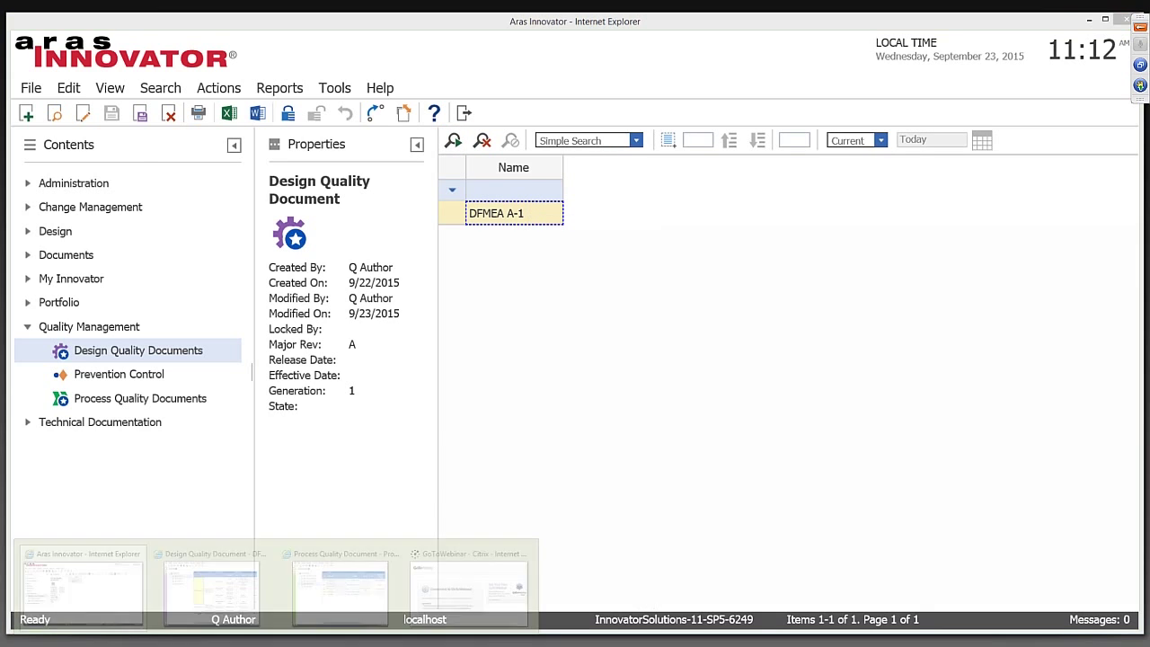
pyautogui.click(211, 584)
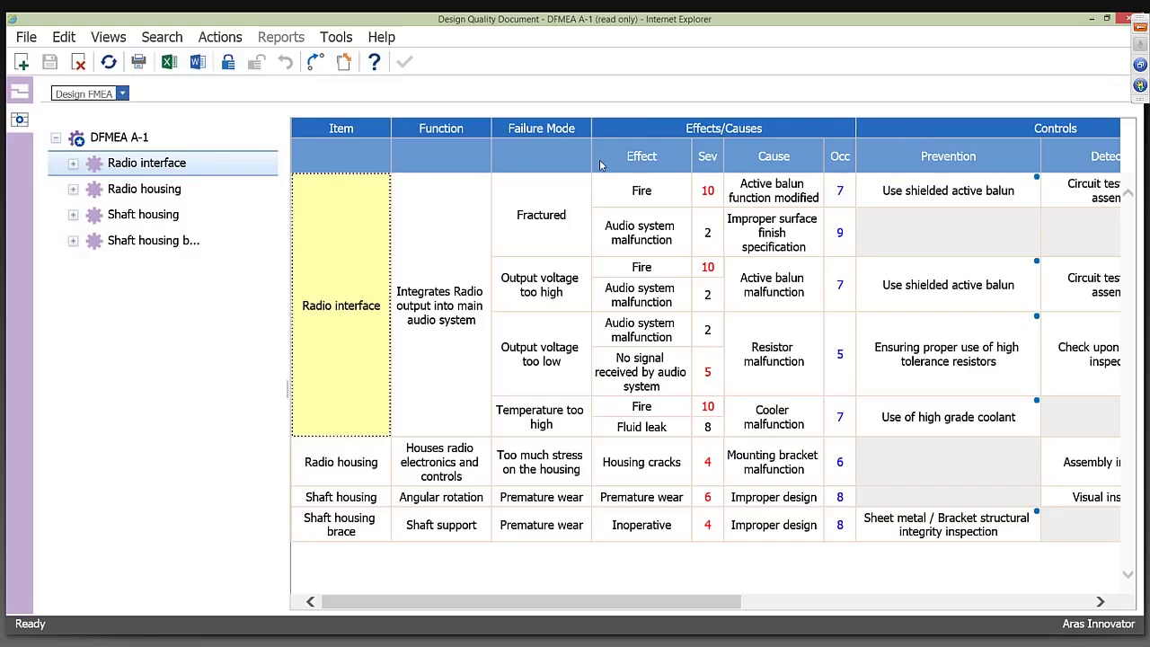
# Look at the properties form of DFMEA A-1 and return to its Design FMEA table
pyautogui.click(20, 91)
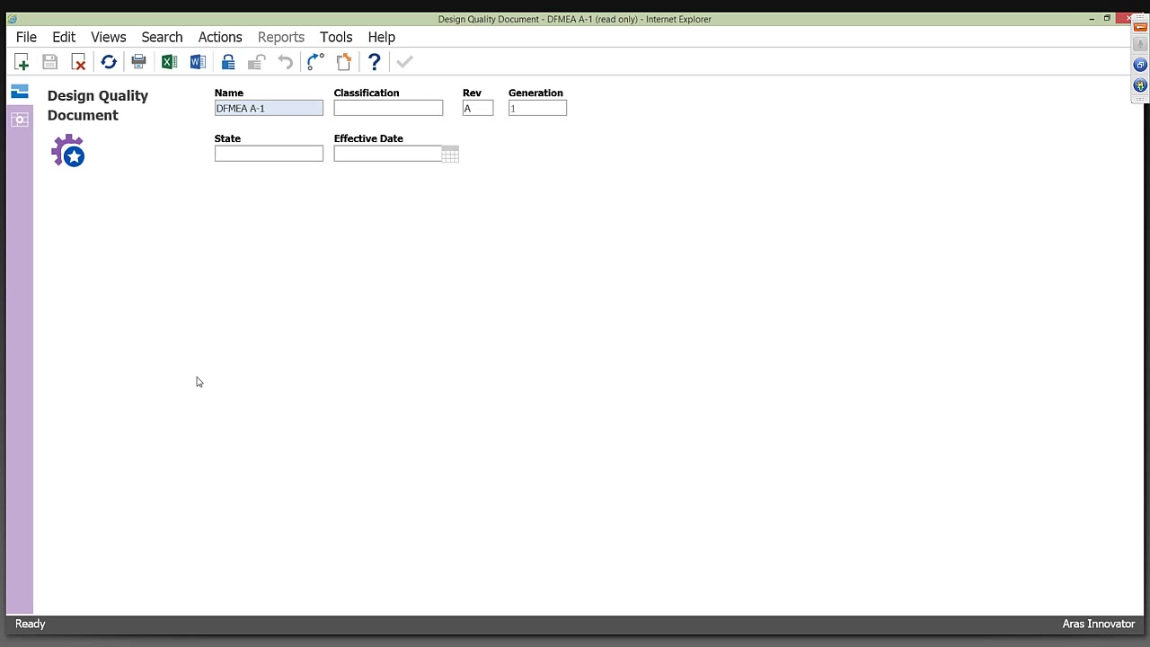
pyautogui.click(21, 120)
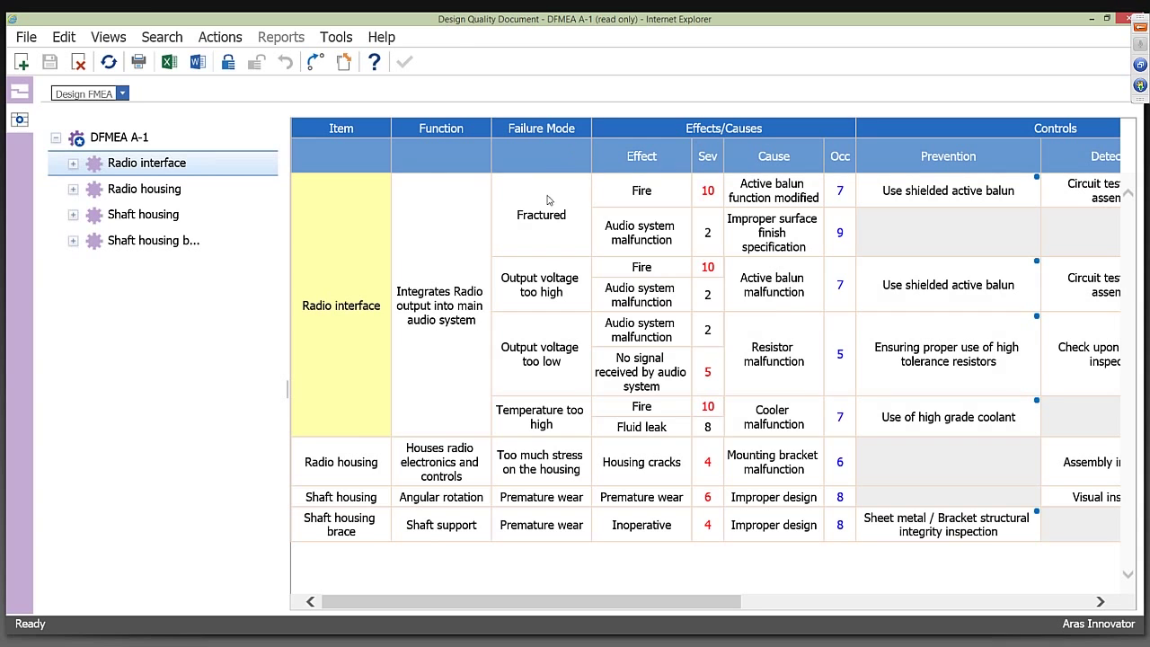
pyautogui.moveTo(727, 606)
pyautogui.mouseDown()
pyautogui.moveTo(860, 607)
pyautogui.moveTo(710, 608)
pyautogui.mouseUp()
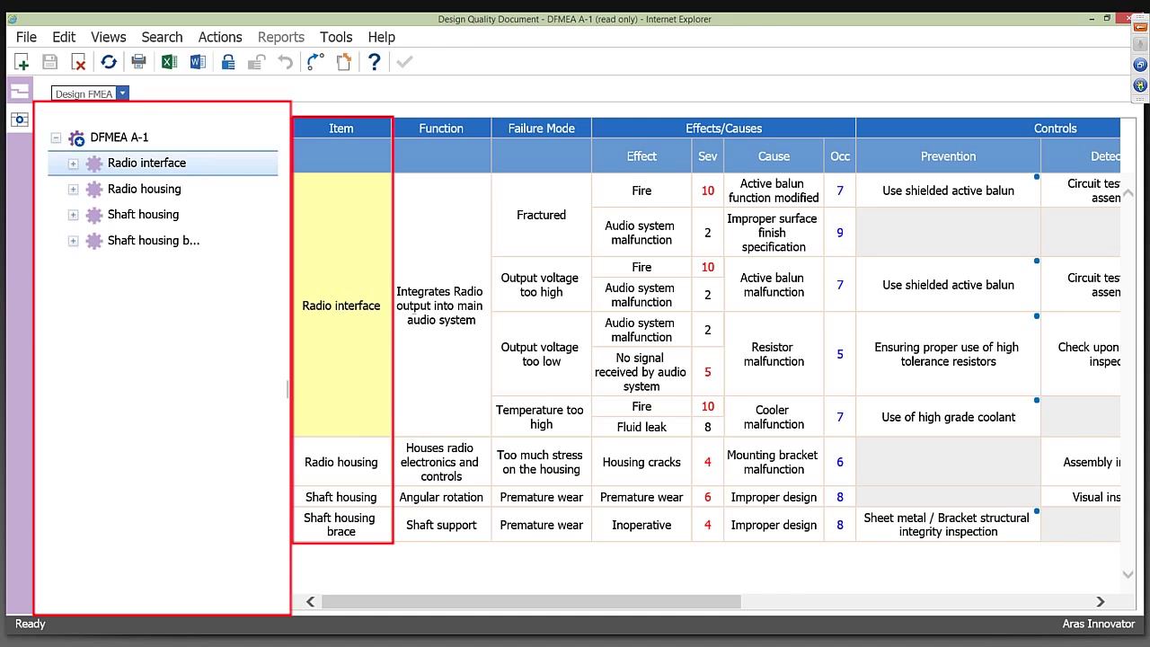
# Examine how the Radio interface's function, failure modes and Fractured effects in the table correspond to the structure tree
pyautogui.click(440, 328)
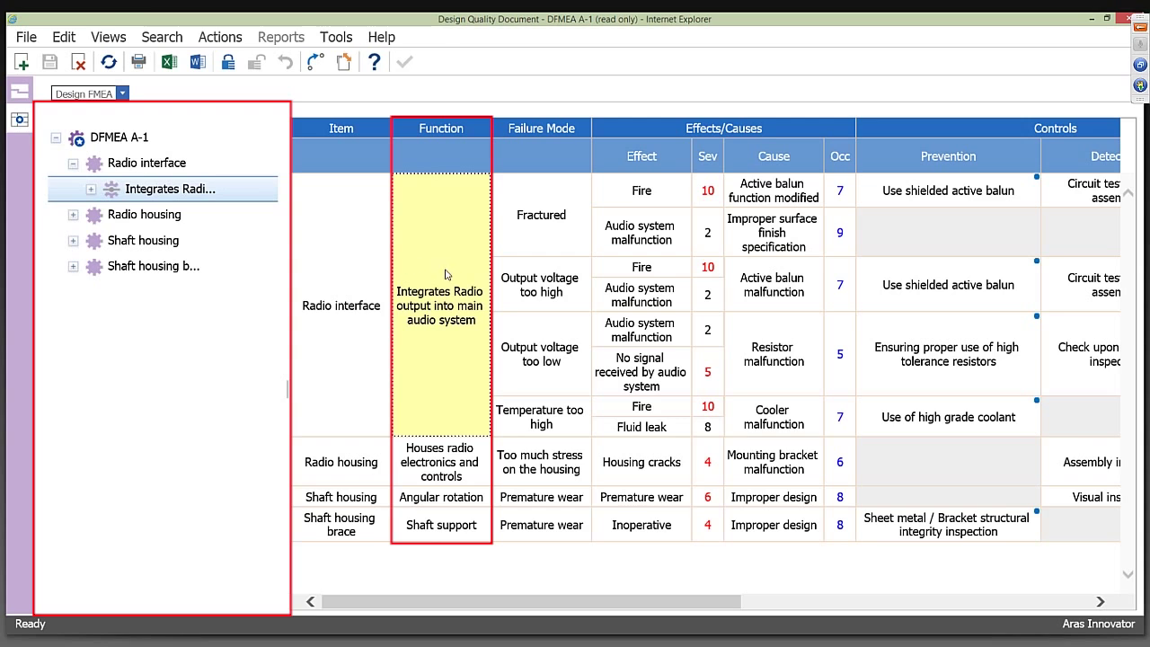
pyautogui.click(518, 229)
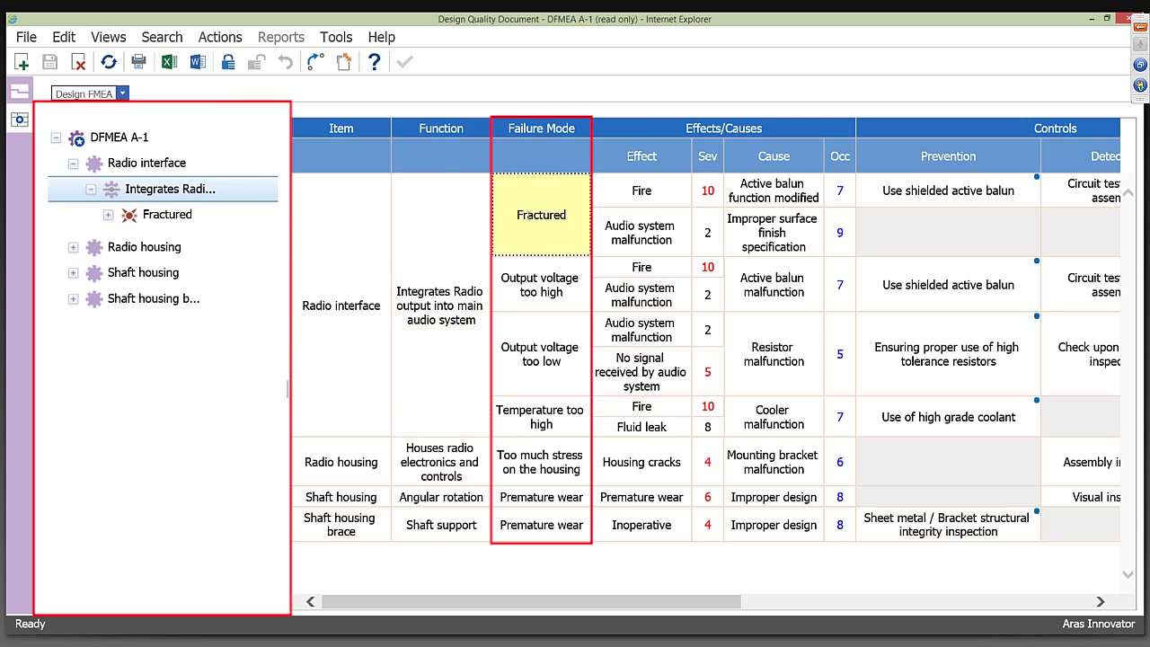
pyautogui.click(540, 284)
pyautogui.click(552, 350)
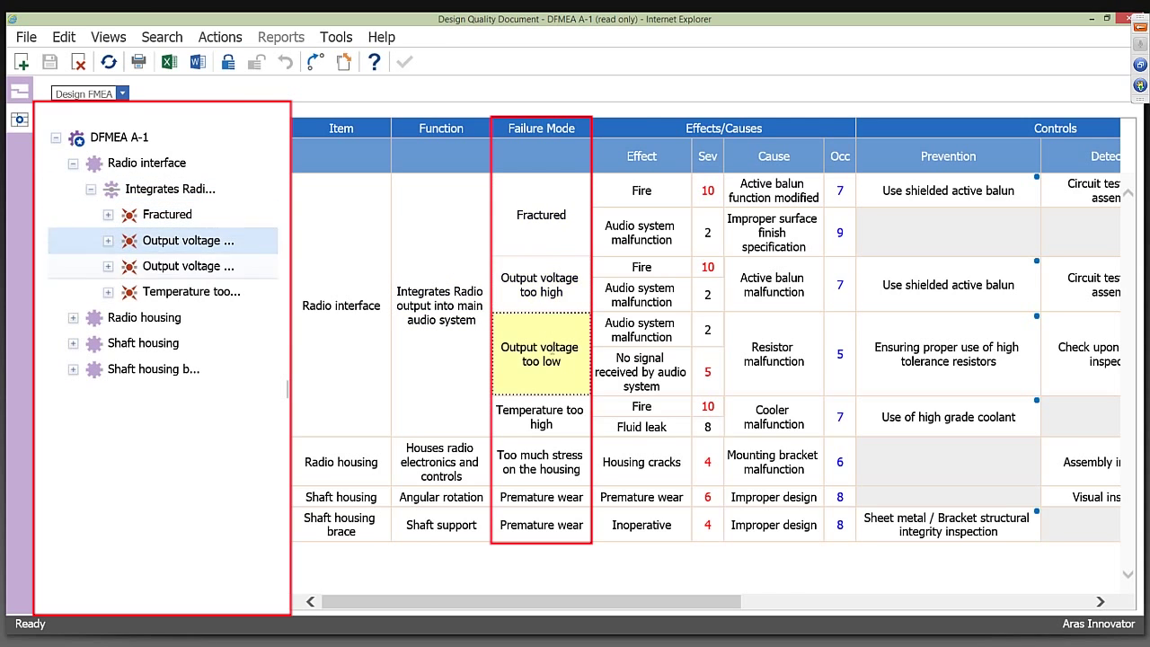
pyautogui.click(536, 404)
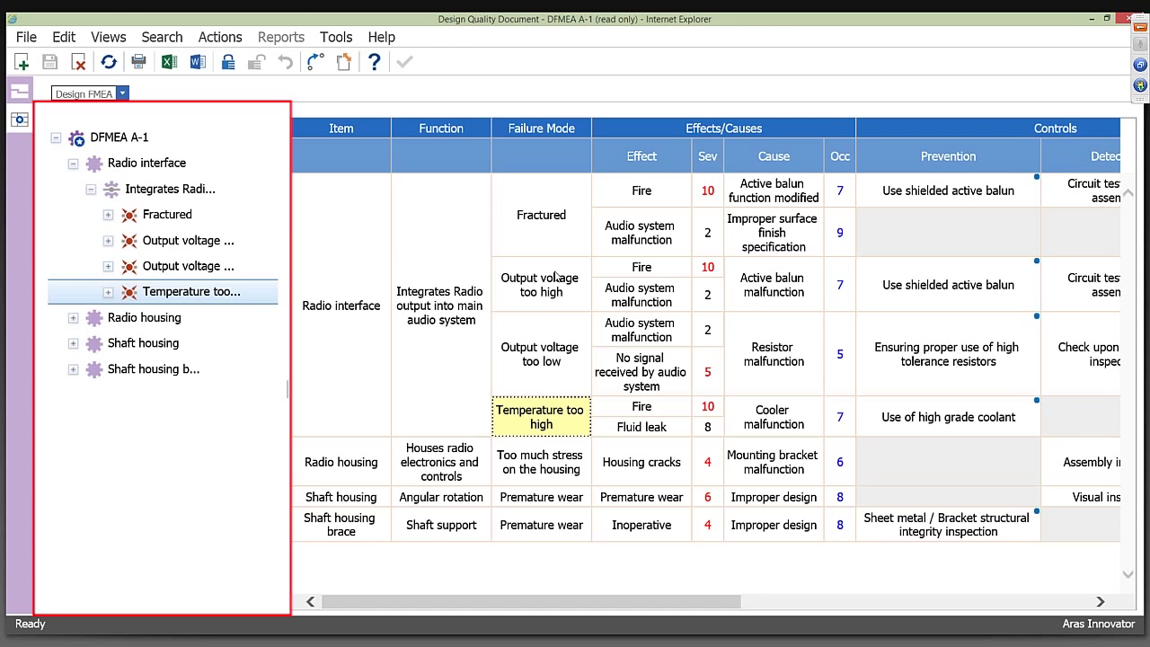
pyautogui.click(642, 190)
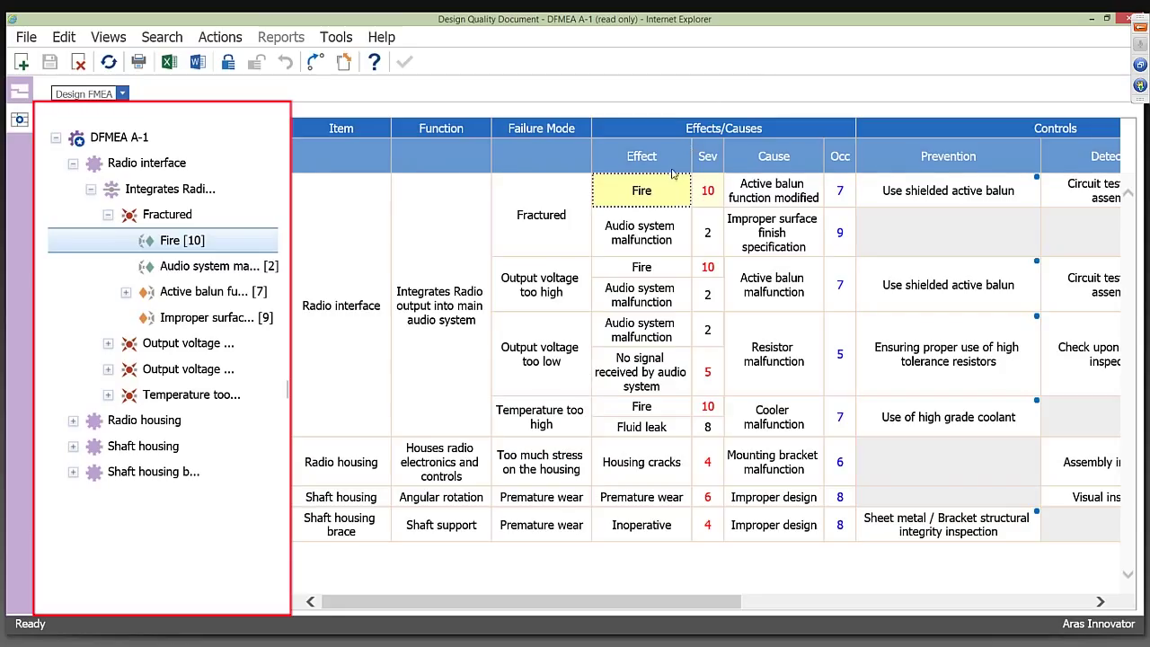
pyautogui.press('Down')
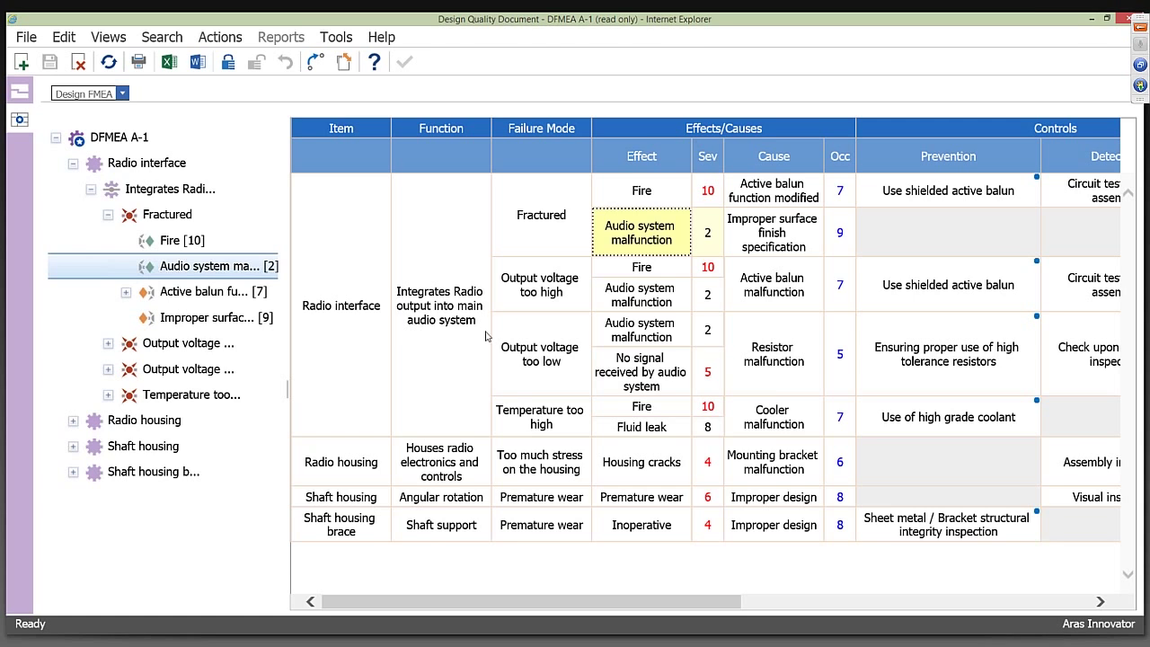
# Lock DFMEA A-1 for editing and insert an item named "New Item" below Shaft housing brace
pyautogui.click(340, 525)
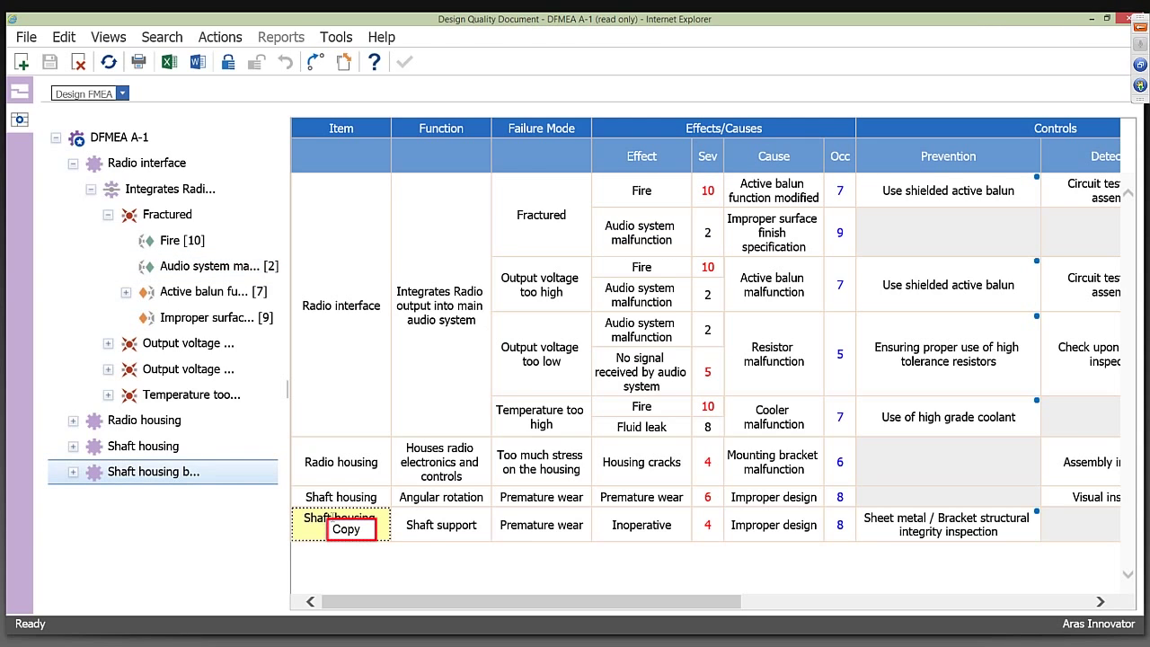
pyautogui.click(228, 61)
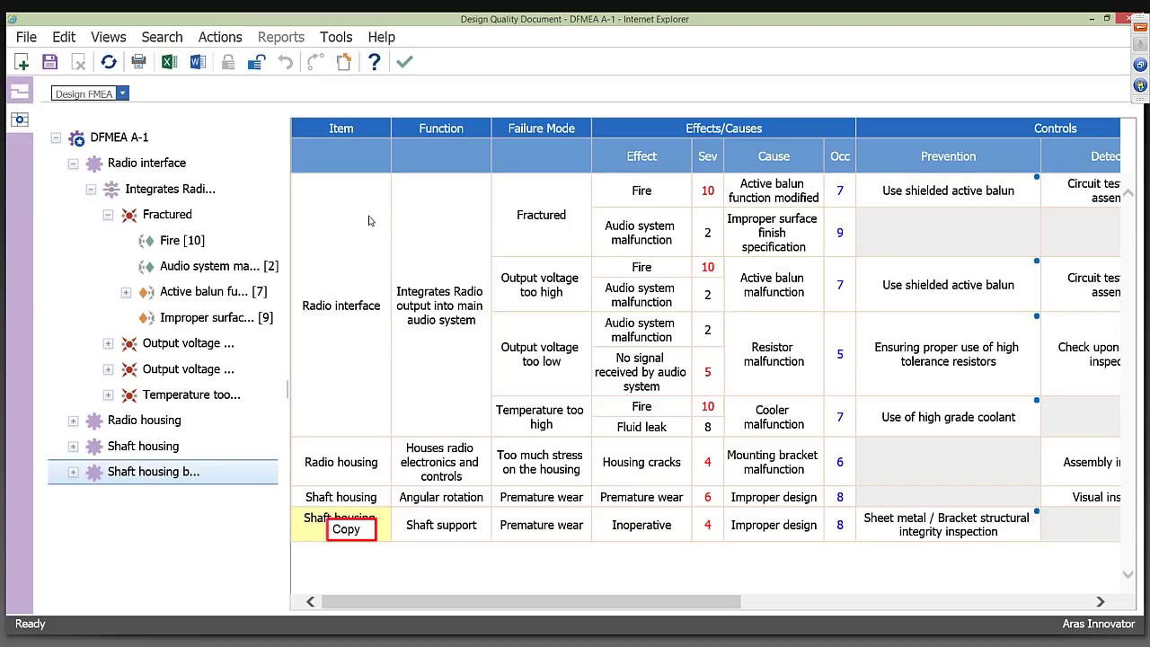
pyautogui.rightClick(312, 521)
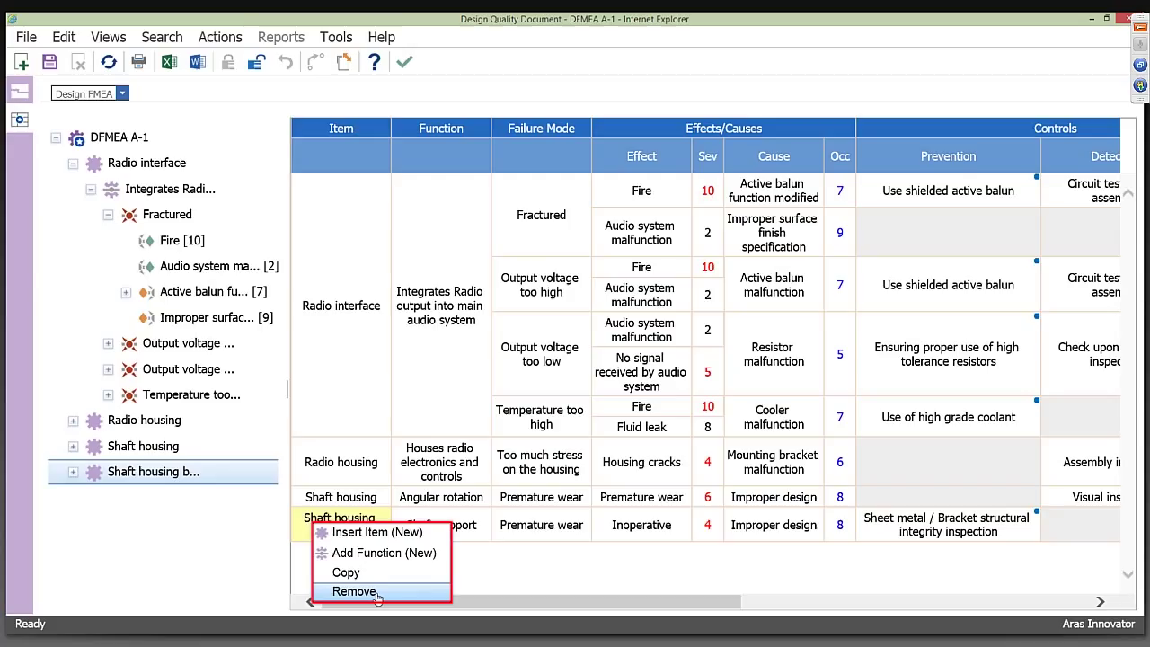
pyautogui.click(363, 534)
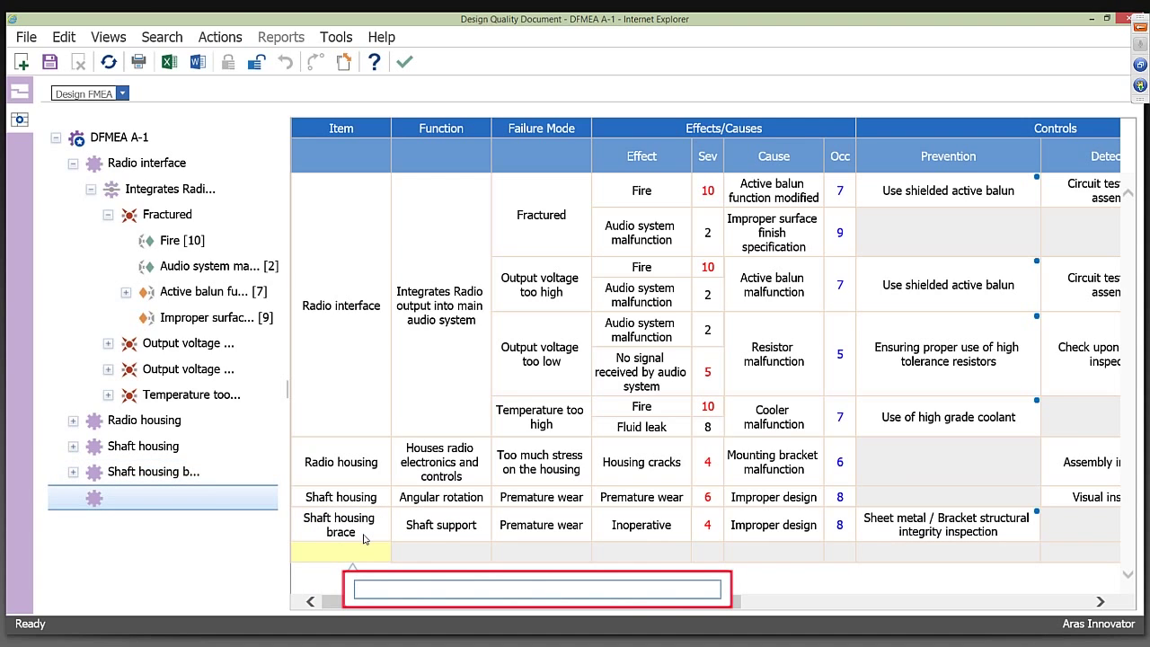
pyautogui.write('New Item')
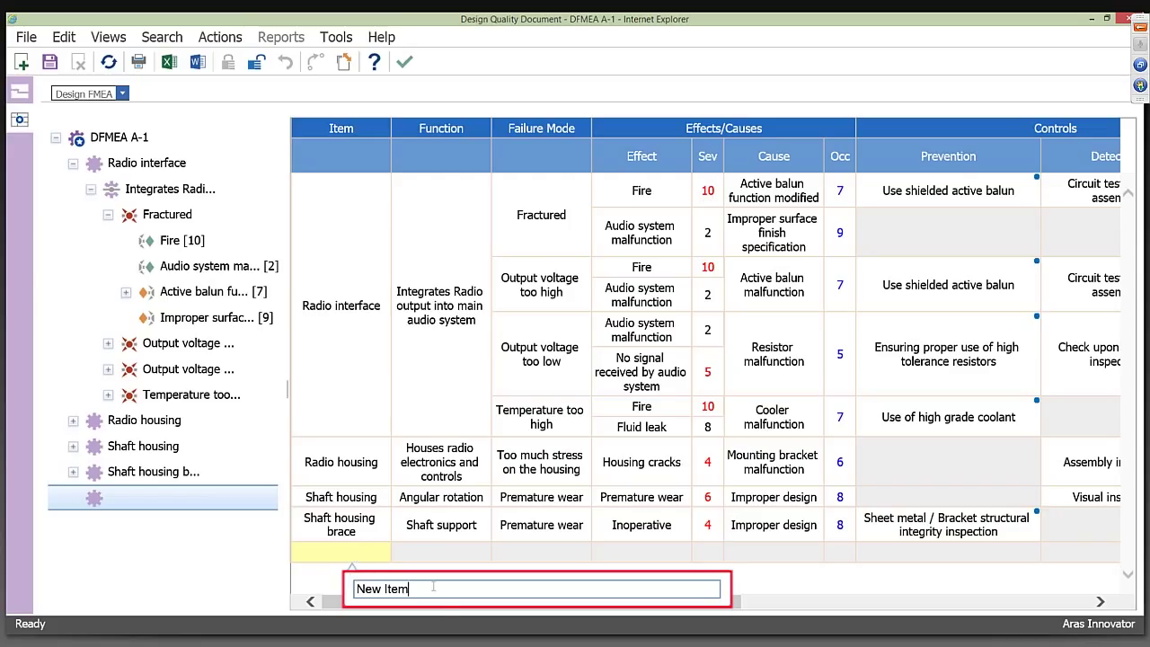
pyautogui.press('Return')
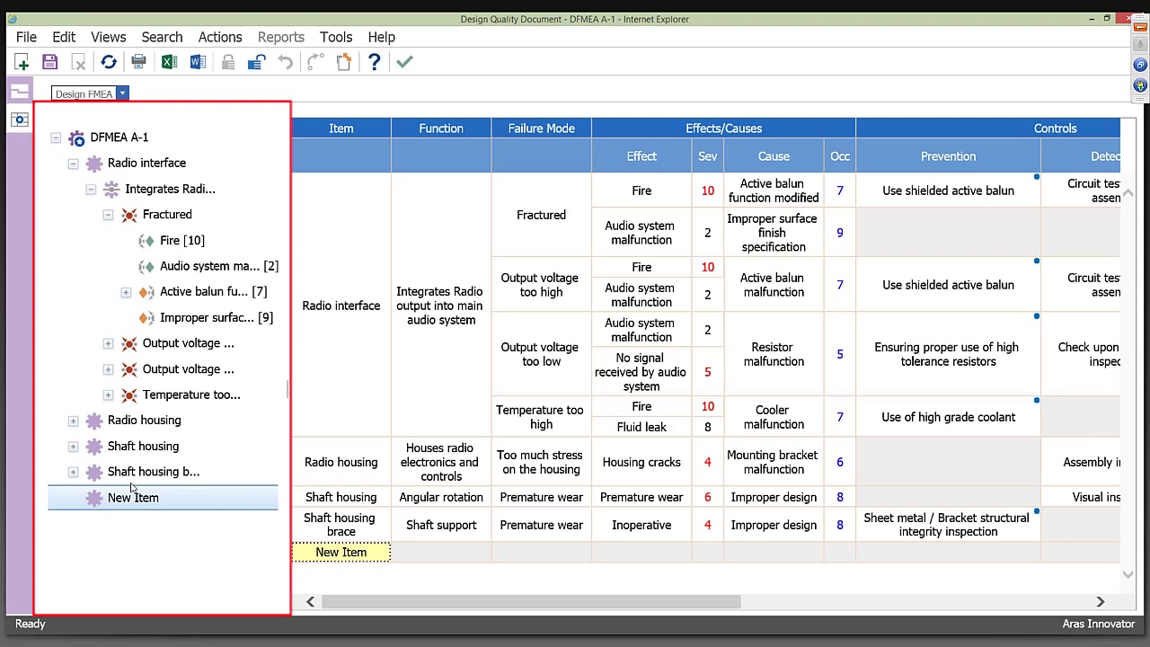
# Add a new function named "Function A" to New Item
pyautogui.rightClick(439, 551)
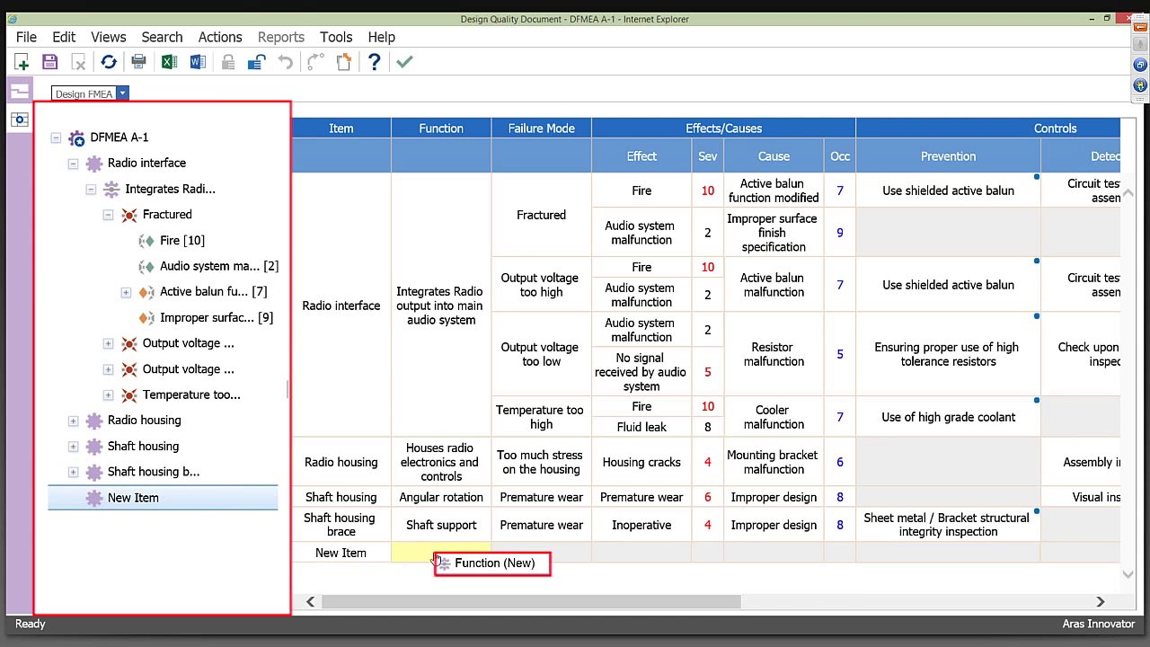
pyautogui.click(471, 564)
pyautogui.write('Fu')
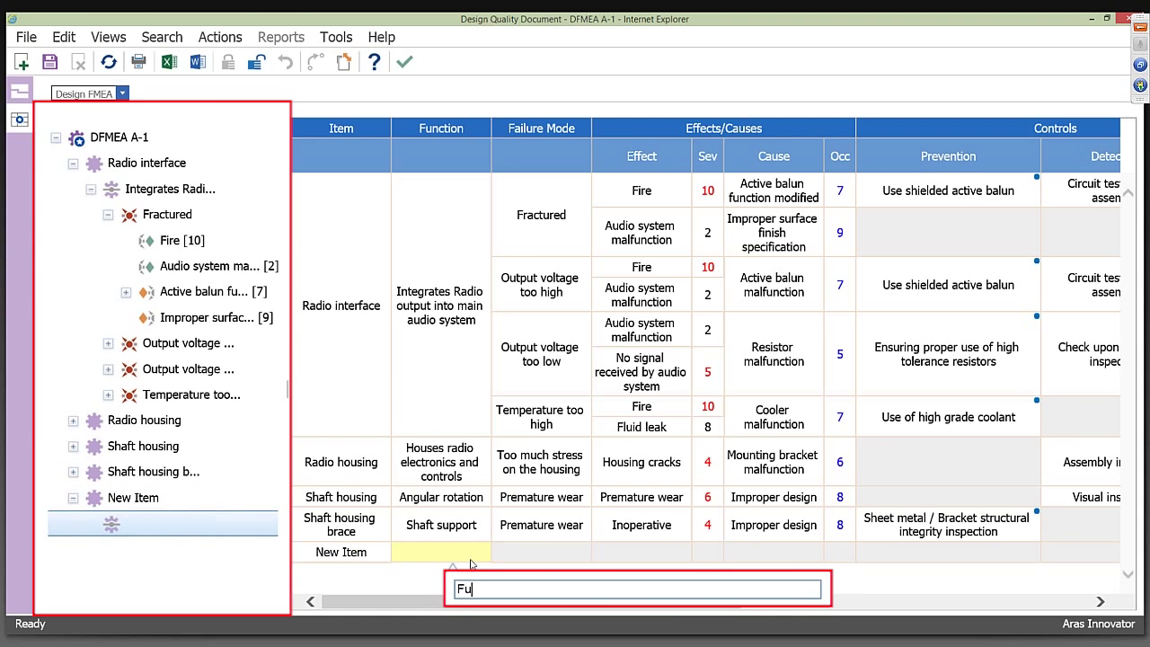
pyautogui.write('nction A')
pyautogui.press('Return')
# Add a new failure mode named "Failure Mode" to Function A
pyautogui.click(530, 563)
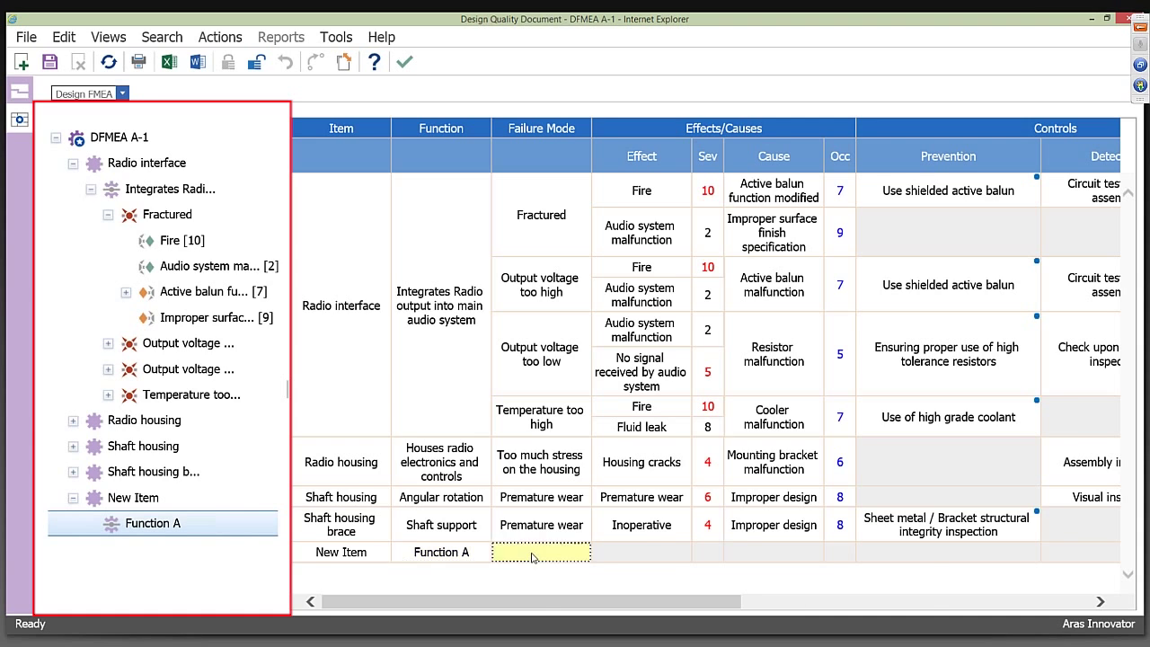
pyautogui.click(531, 563)
pyautogui.click(564, 566)
pyautogui.write('Fa')
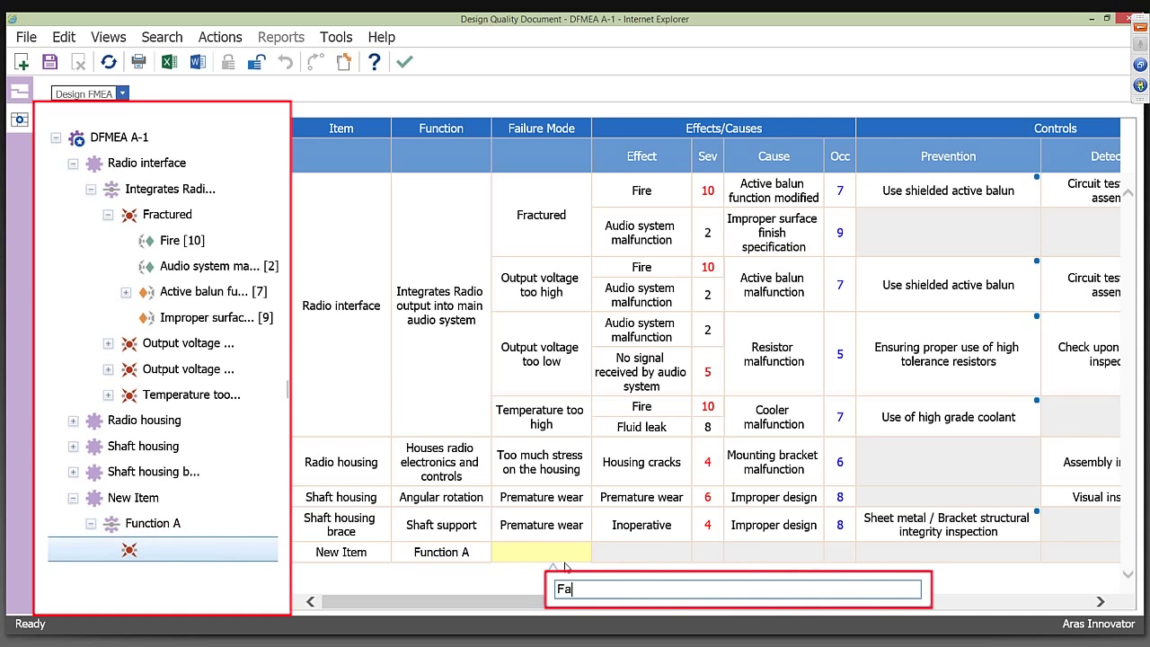
pyautogui.write('ilure Mode')
pyautogui.press('Return')
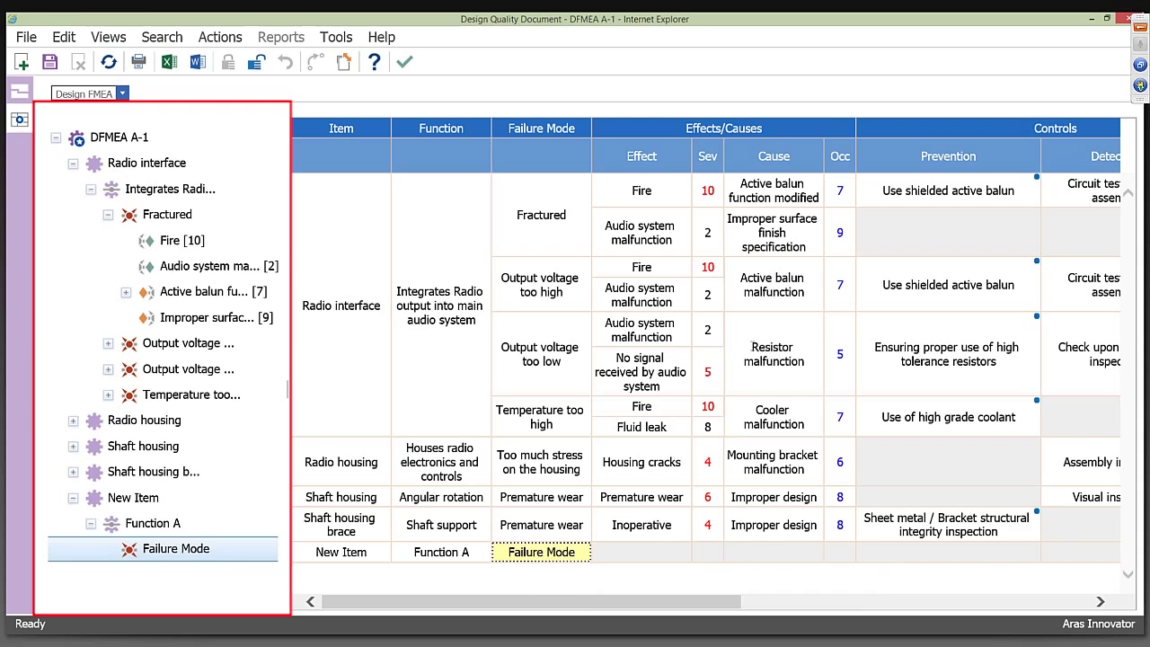
# Add the predefined effect "Rust" to New Item's failure mode and set its severity rank to 6
pyautogui.click(640, 555)
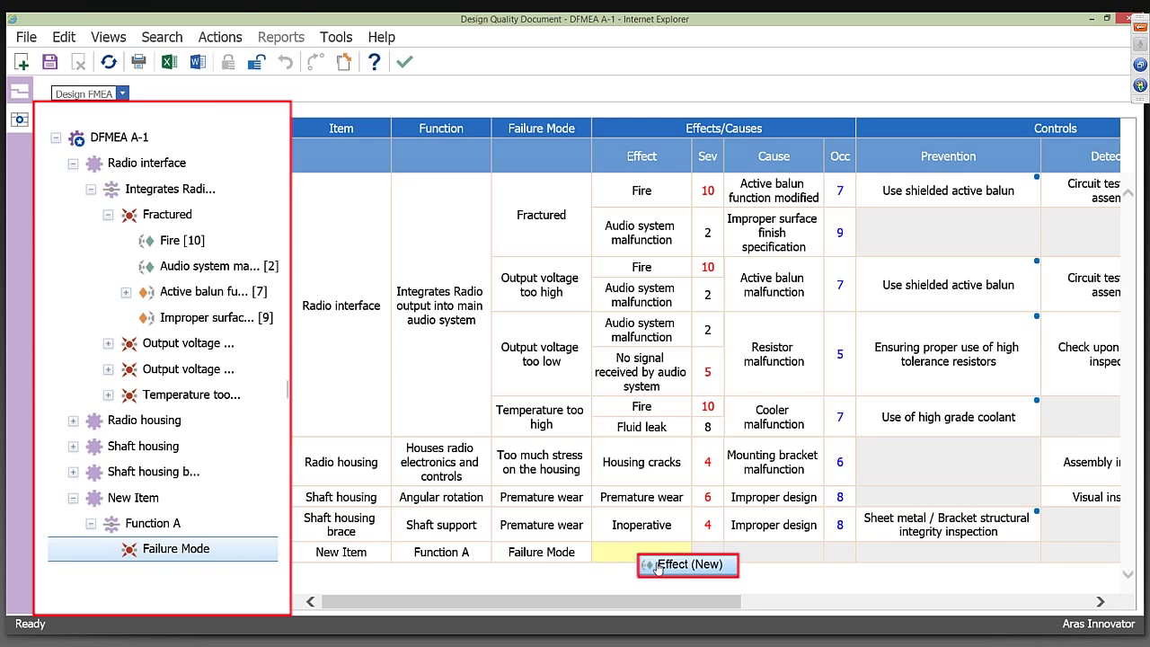
pyautogui.click(656, 564)
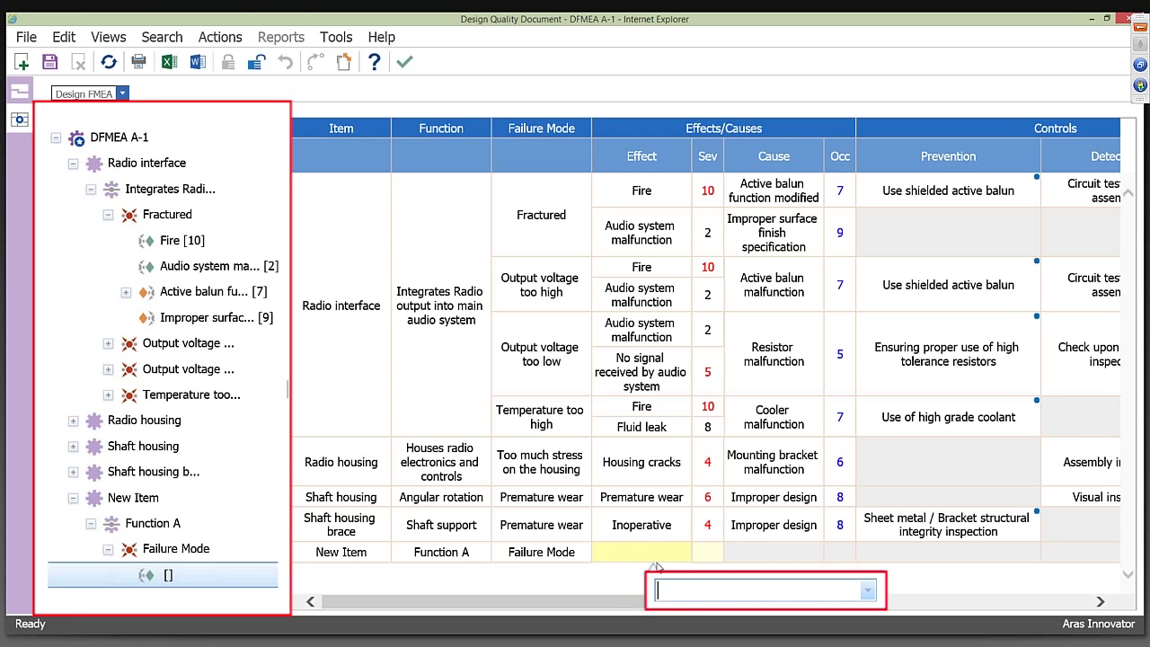
pyautogui.write('fg')
pyautogui.click(868, 590)
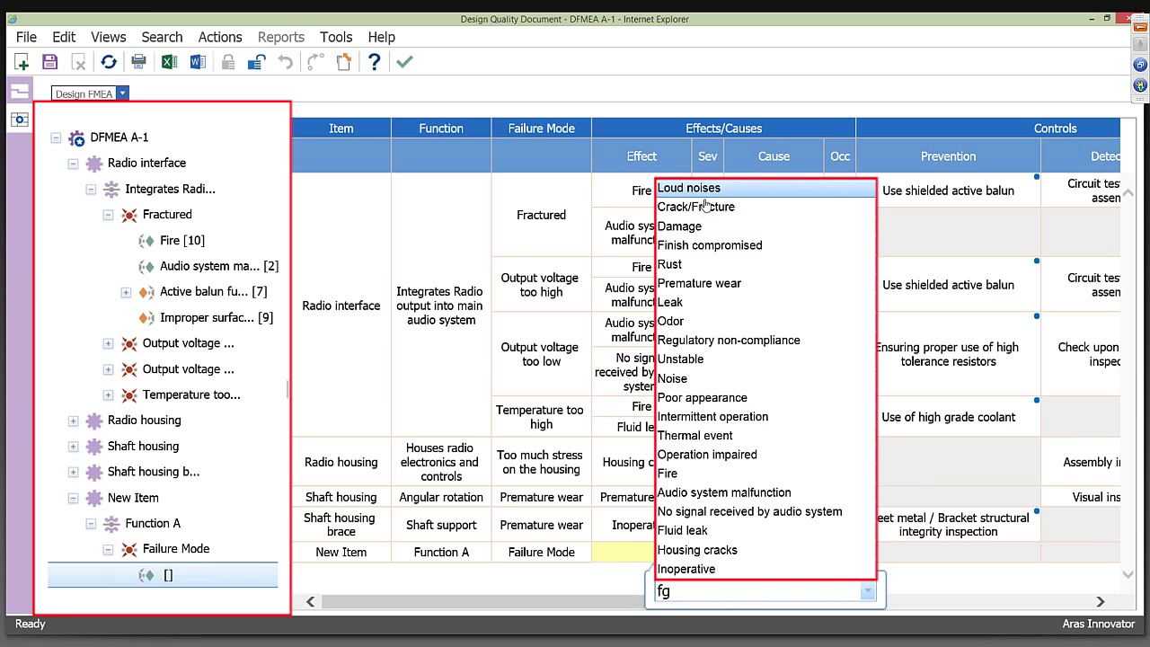
pyautogui.click(704, 266)
pyautogui.press('Return')
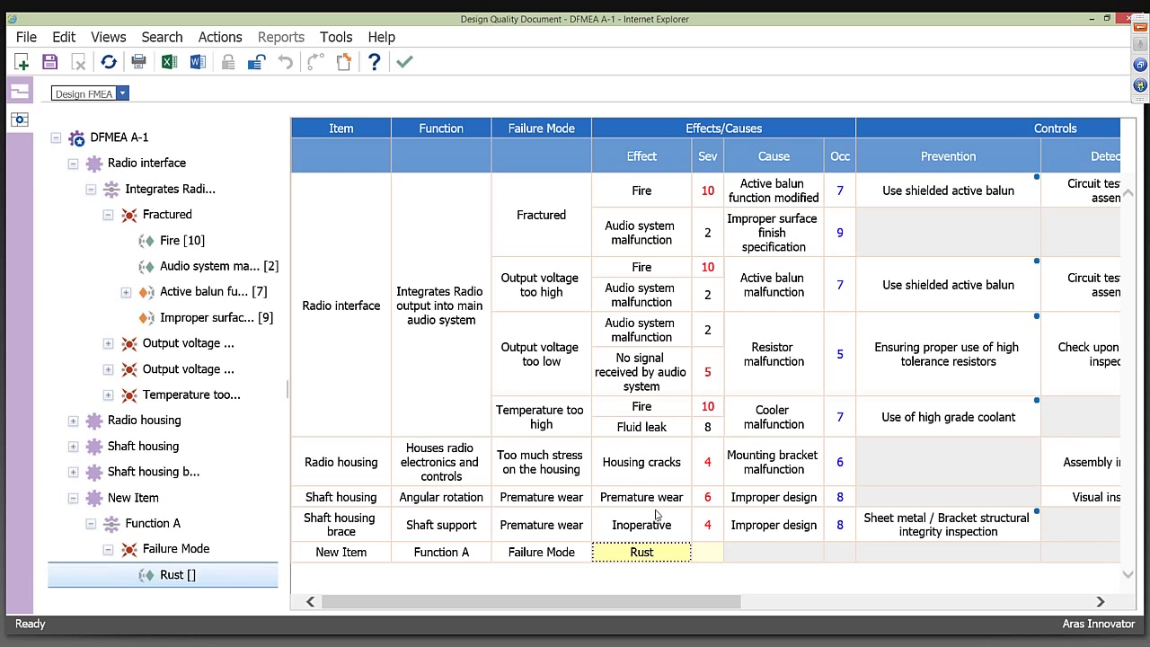
pyautogui.click(709, 555)
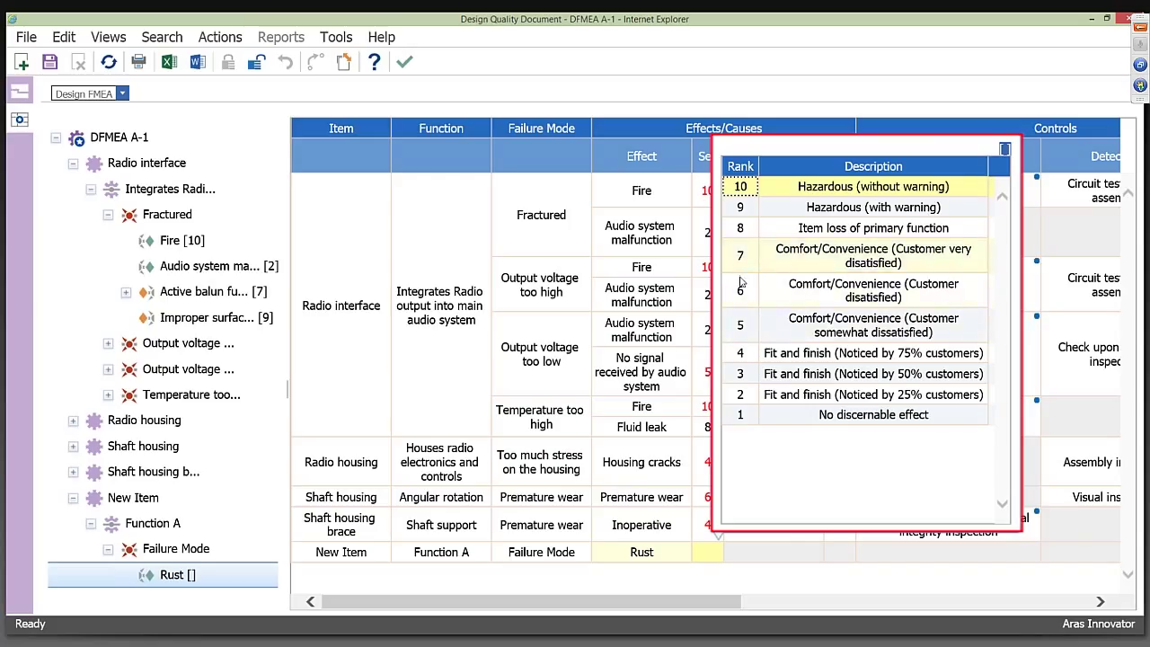
pyautogui.click(740, 290)
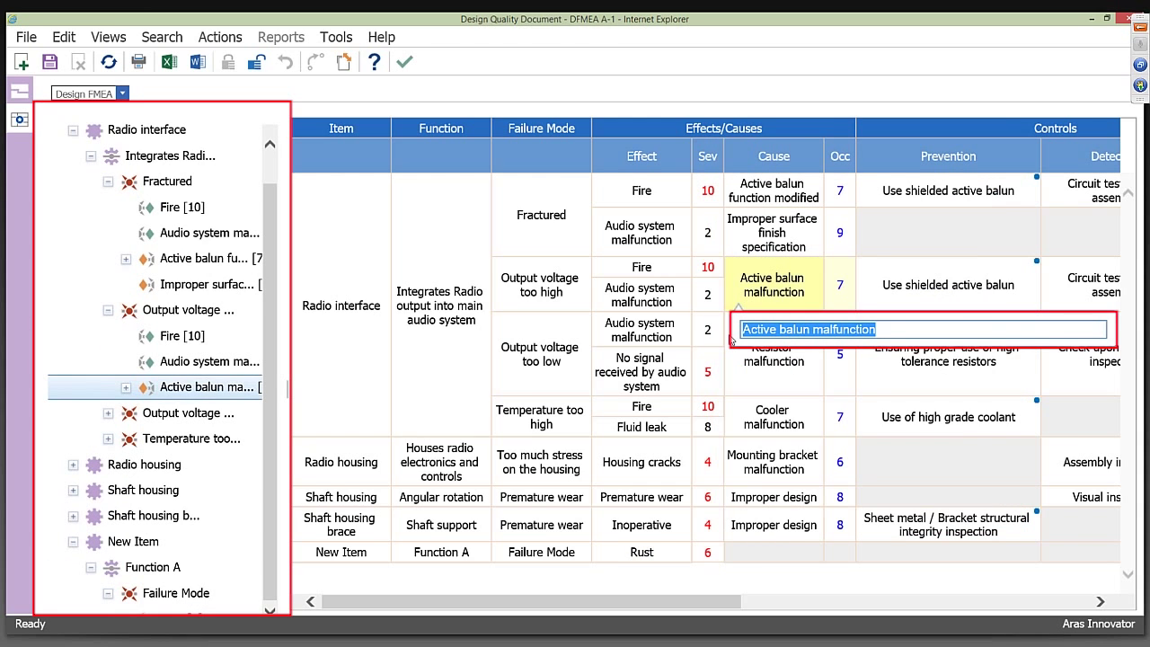
# Add a new cause named "Cause" to New Item's failure mode
pyautogui.click(759, 551)
pyautogui.rightClick(755, 551)
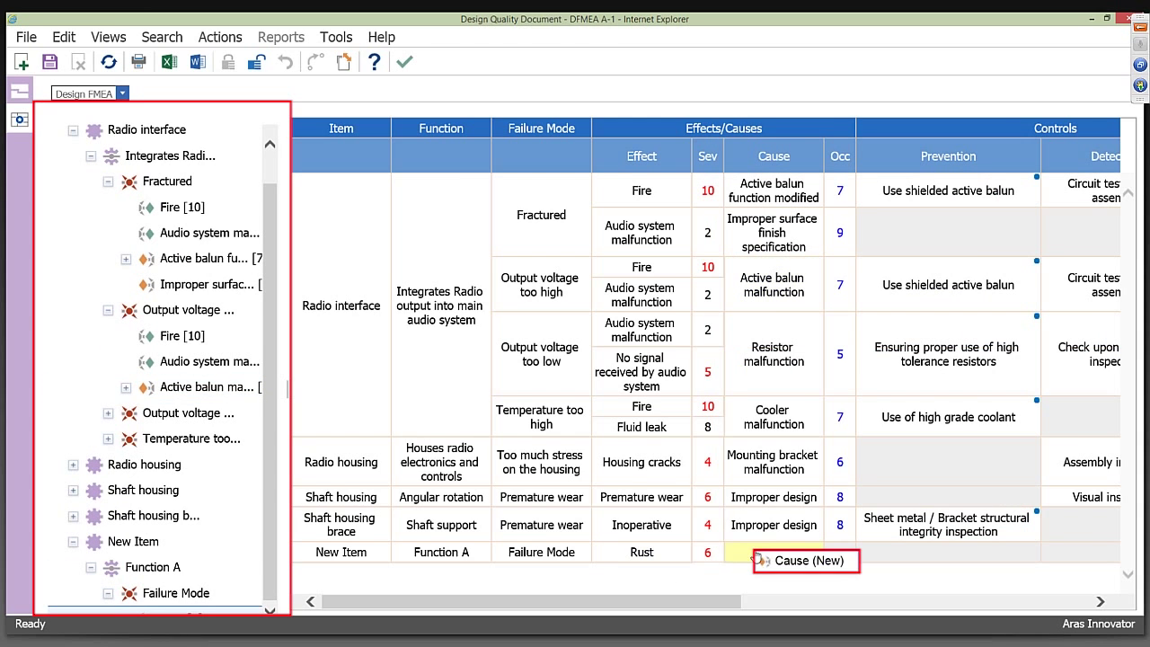
pyautogui.click(792, 561)
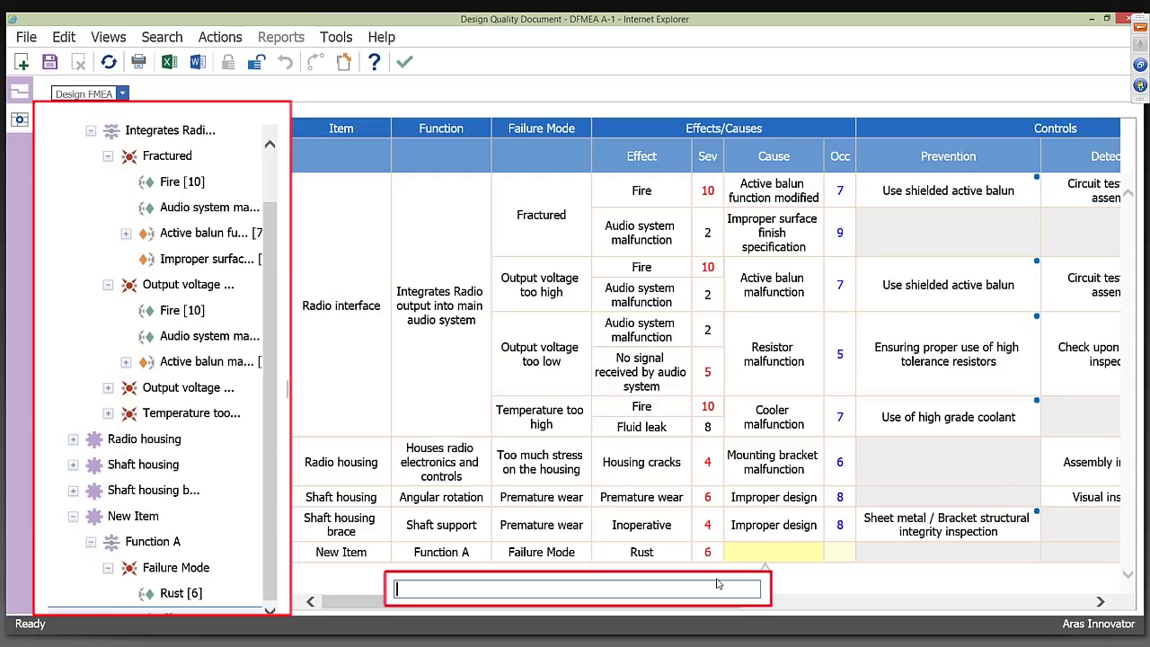
pyautogui.write('Cause')
pyautogui.press('Return')
# Add the existing prevention control PC-0056A, on surface finish and material thickness verification, to the cause "Improper surface finish specification"
pyautogui.moveTo(710, 602); pyautogui.dragTo(780, 602)
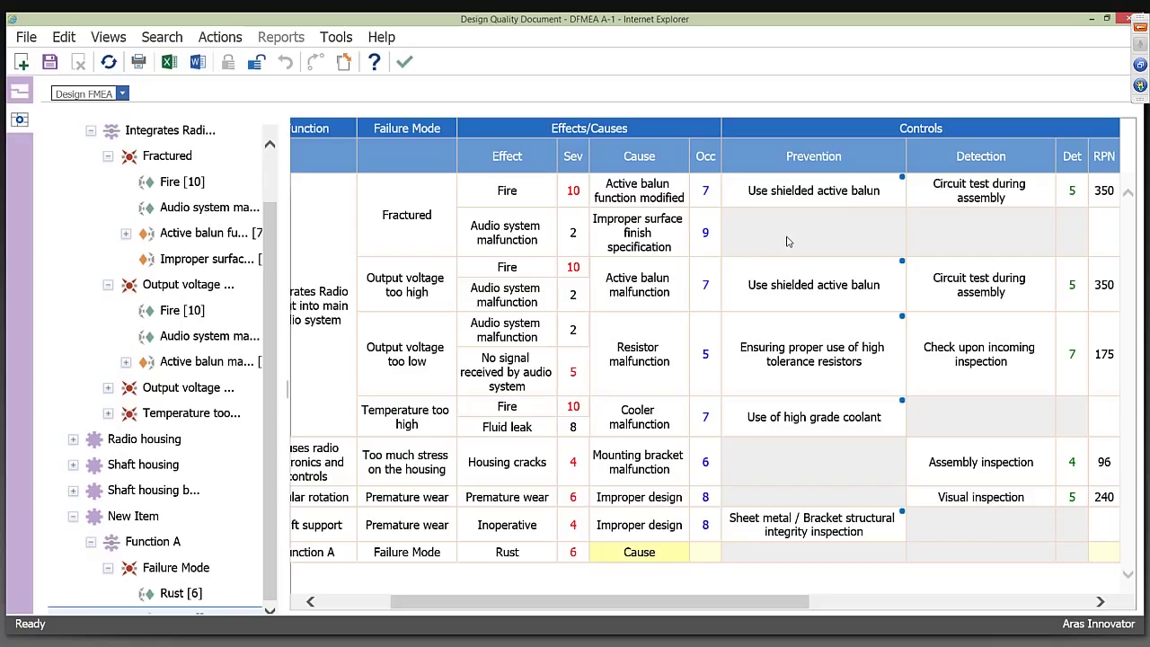
pyautogui.click(787, 241)
pyautogui.moveTo(850, 249)
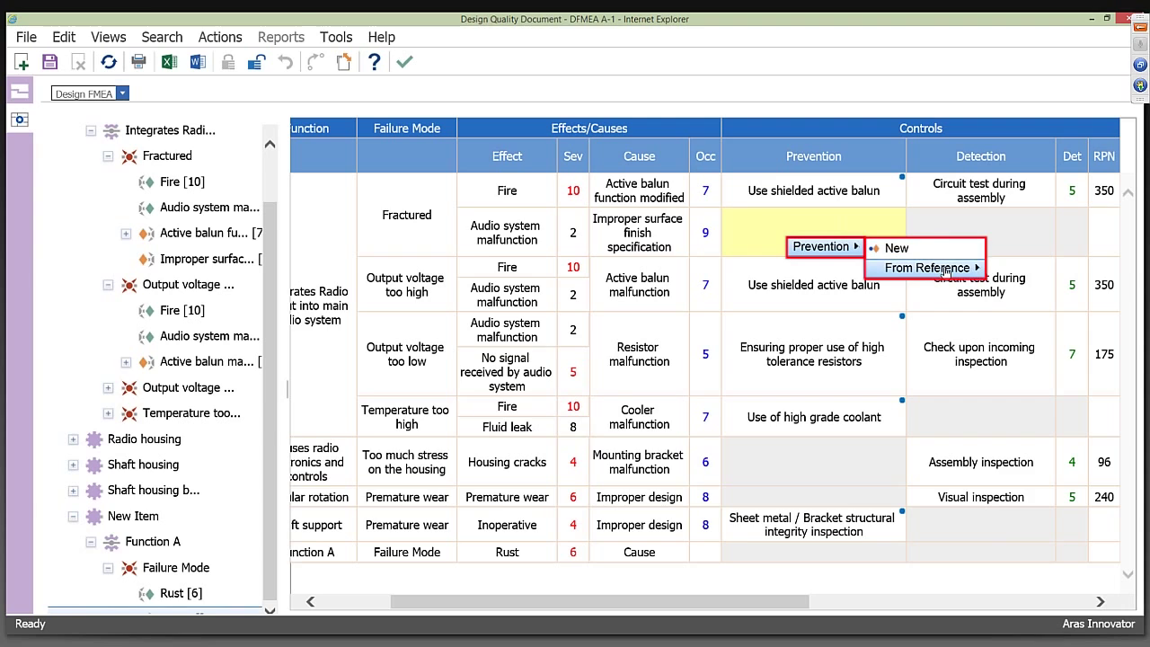
pyautogui.moveTo(945, 271)
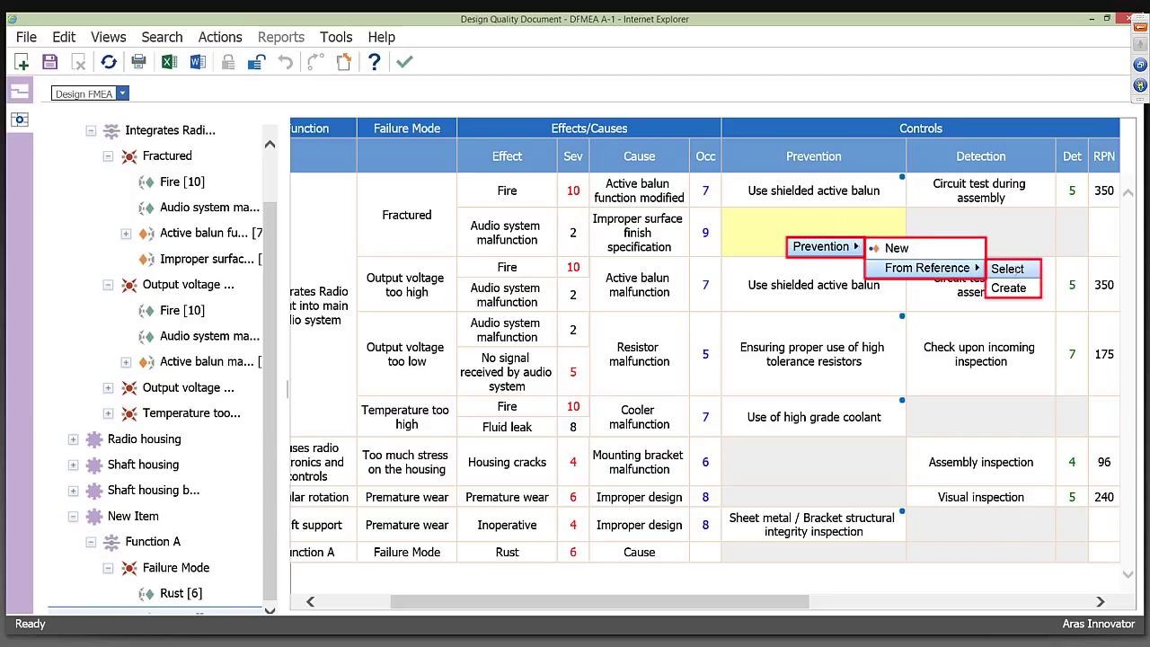
pyautogui.click(1016, 274)
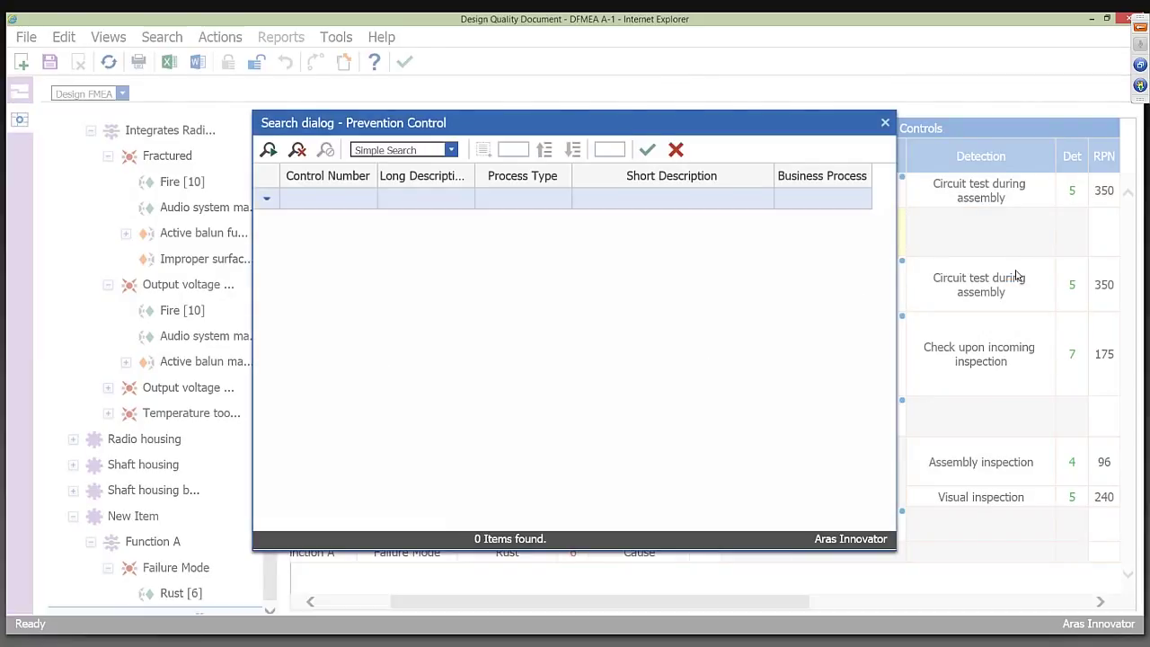
pyautogui.click(269, 155)
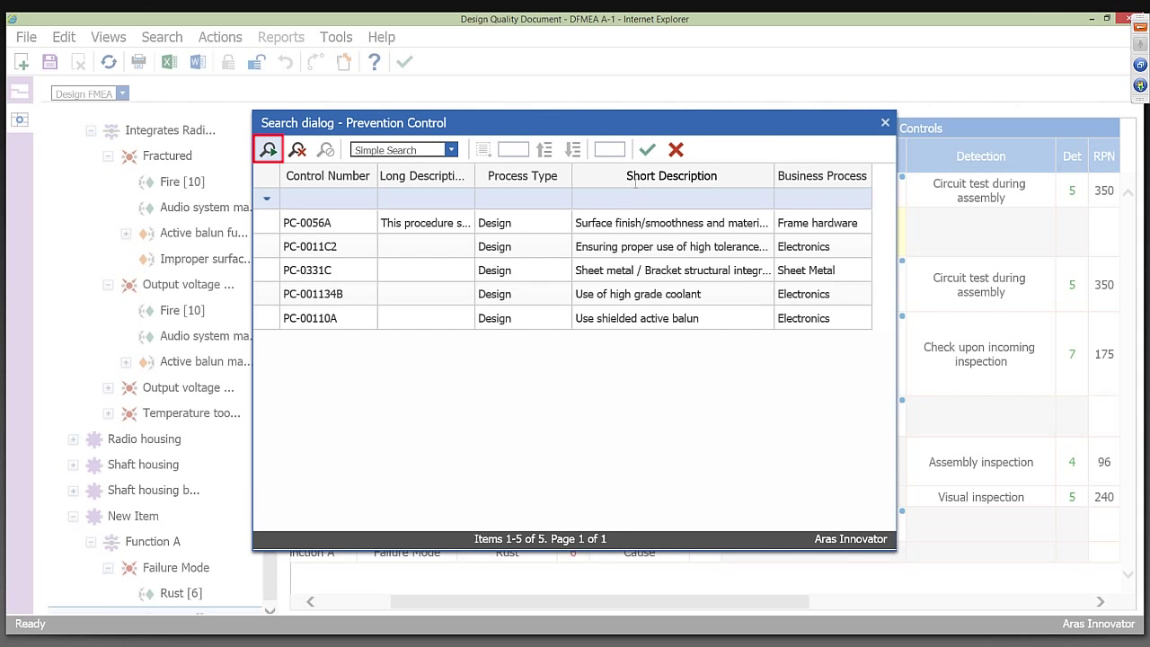
pyautogui.doubleClick(627, 223)
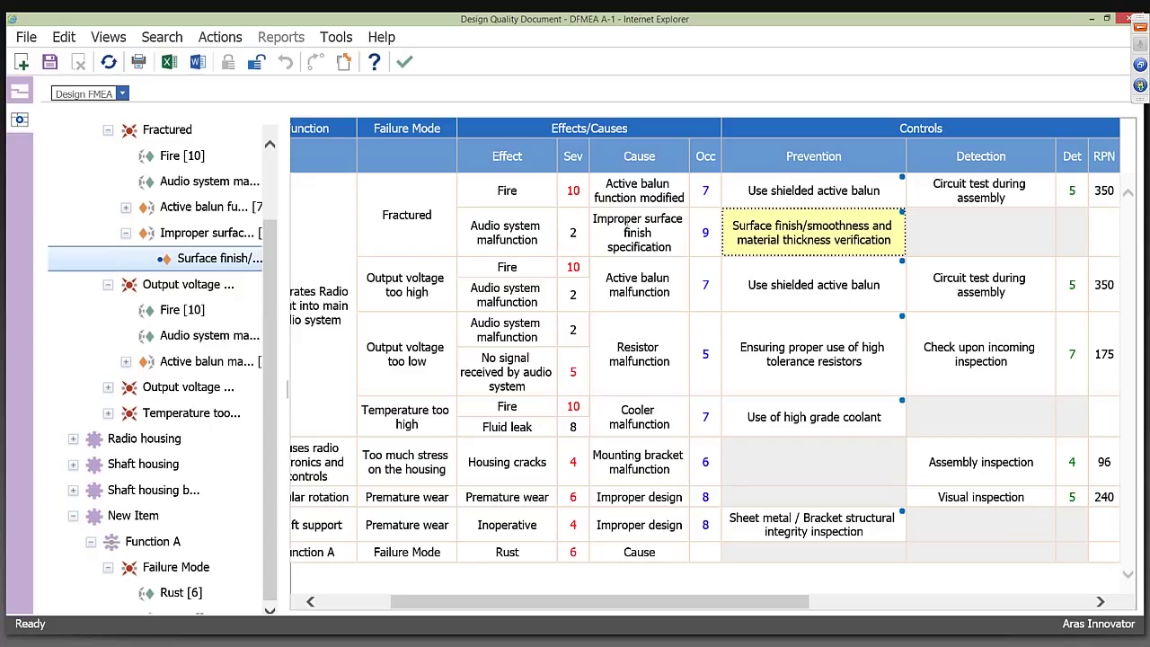
# Open the referenced record of the surface finish prevention control and lock it for editing
pyautogui.click(775, 220)
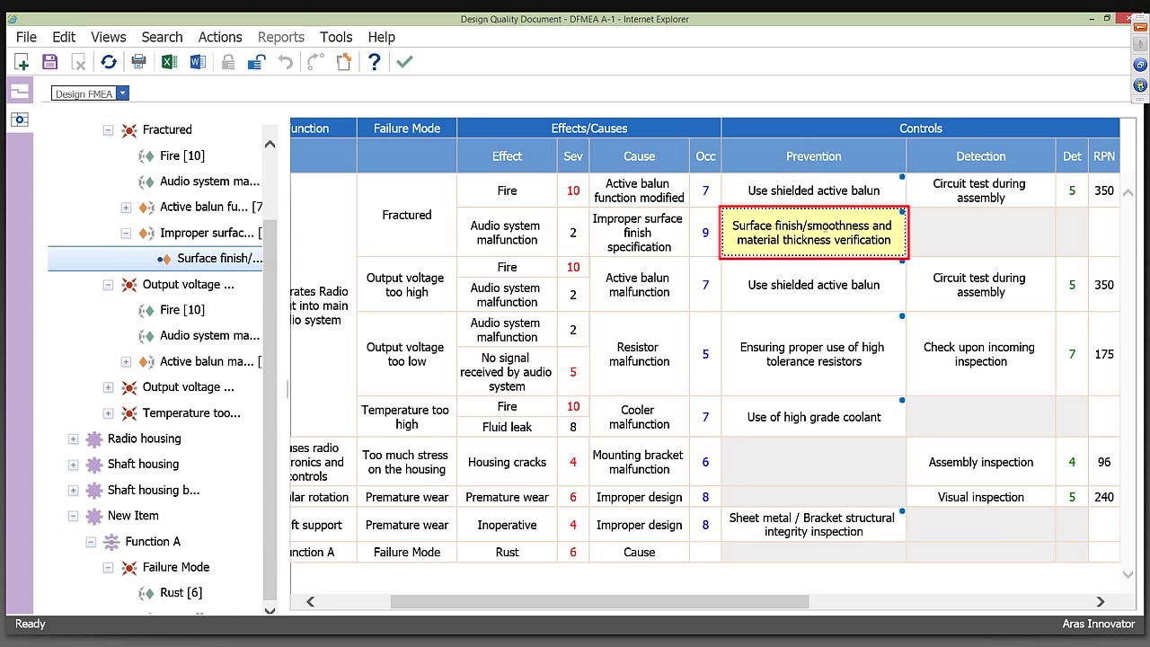
pyautogui.rightClick(794, 238)
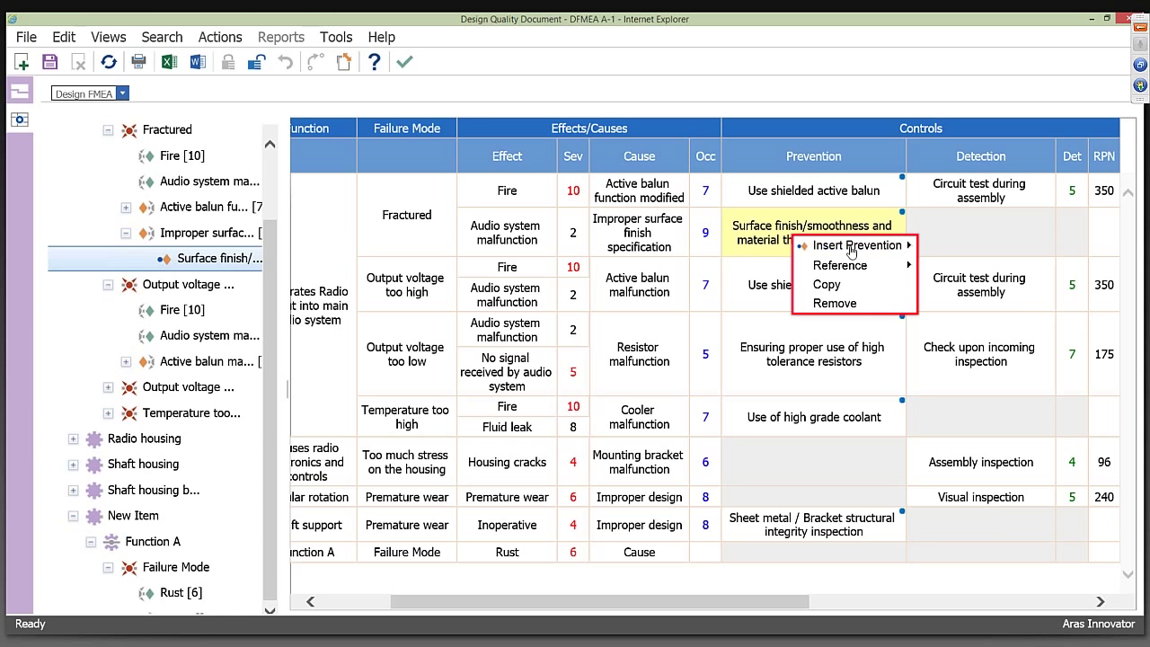
pyautogui.moveTo(848, 267)
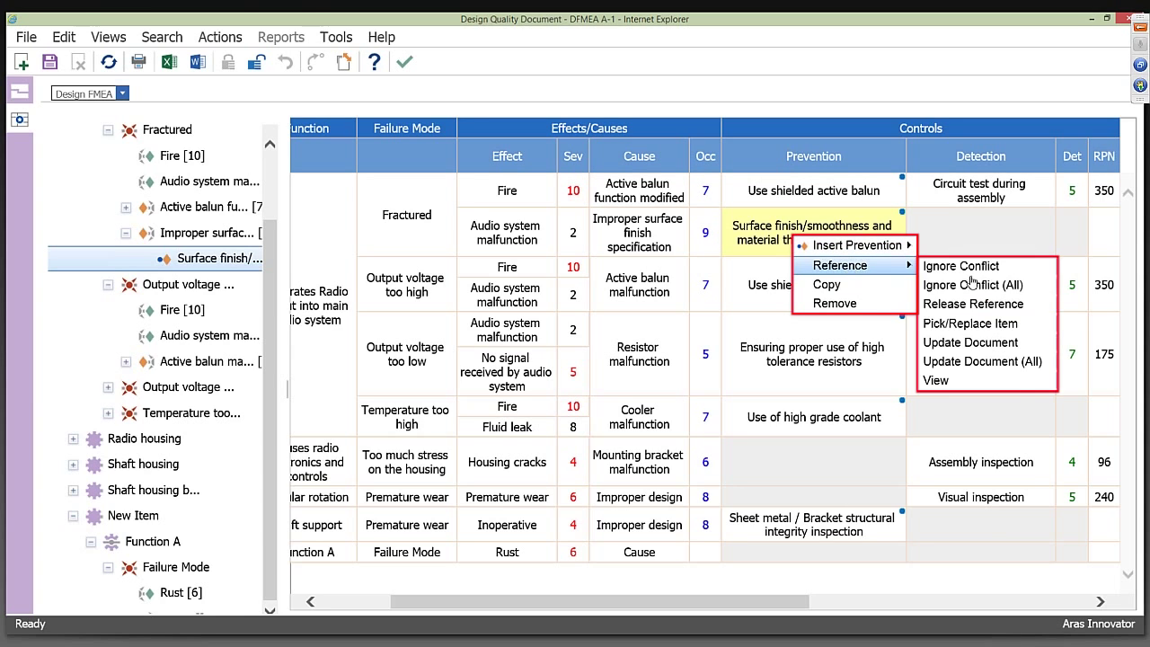
pyautogui.click(1005, 392)
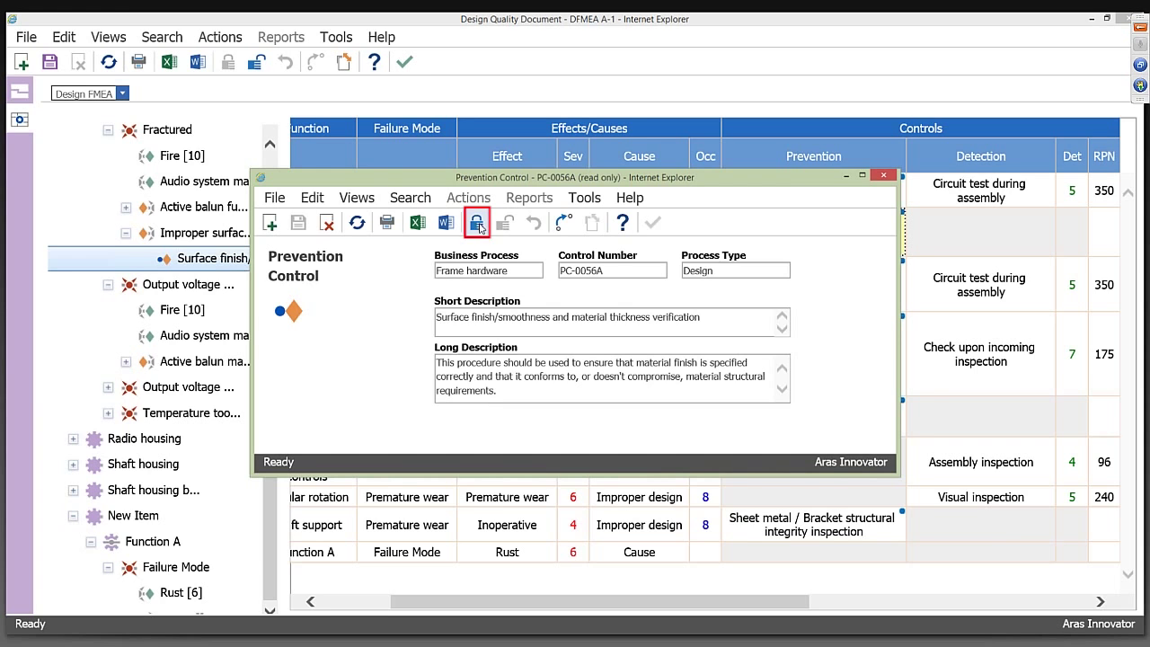
pyautogui.click(477, 224)
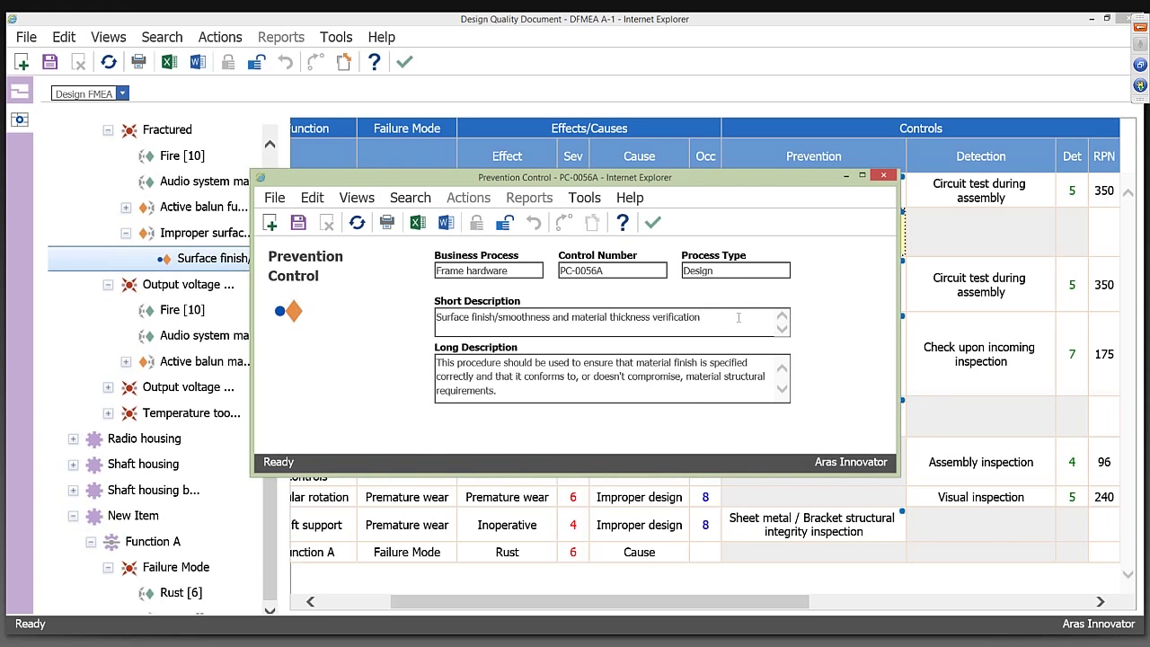
# Append "- change" to the prevention control's short description, then save, unlock and close the record
pyautogui.click(710, 327)
pyautogui.write('change')
pyautogui.click(298, 223)
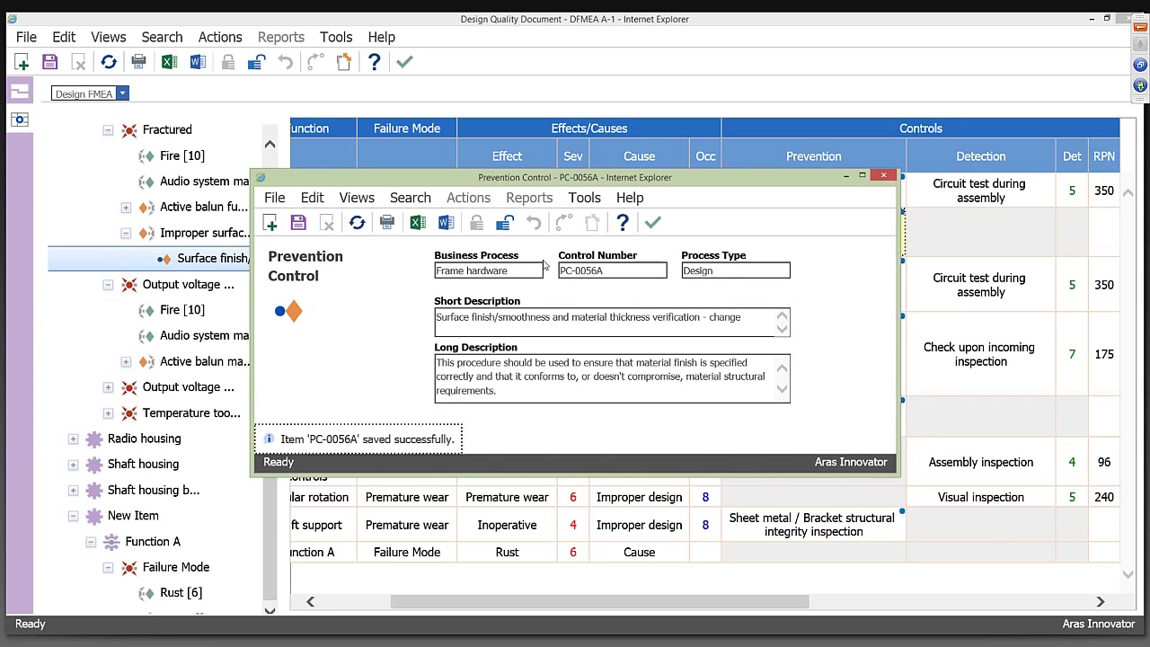
pyautogui.click(507, 223)
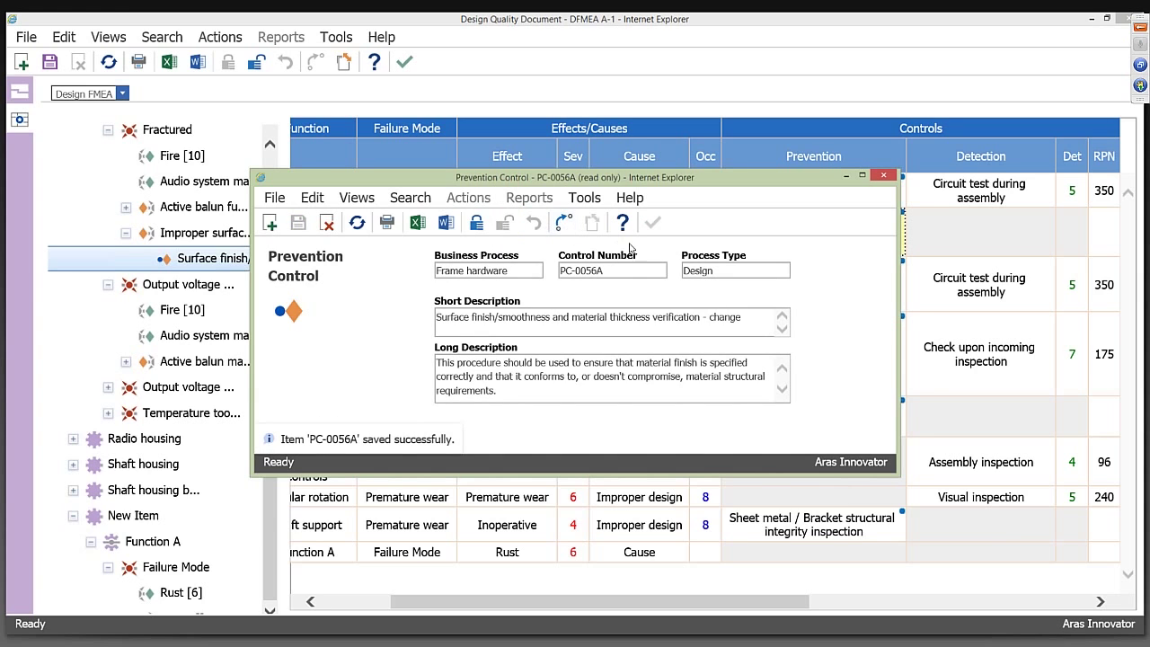
pyautogui.click(884, 175)
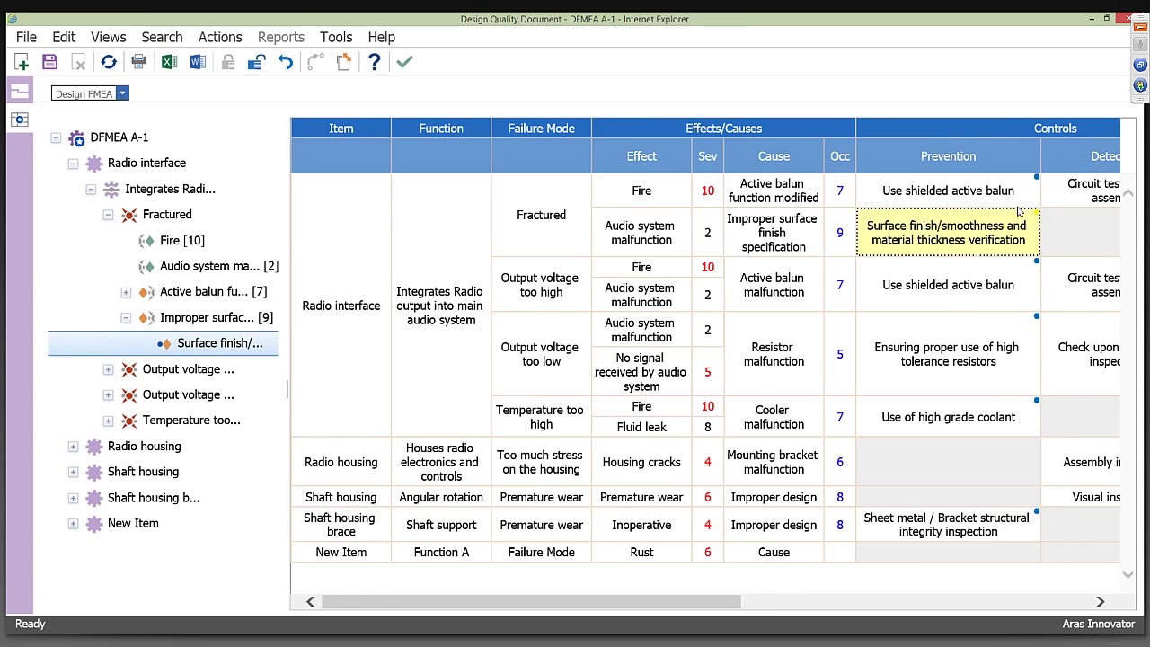
# Update the document's surface finish prevention control from its changed reference and save DFMEA A-1
pyautogui.press('Tab')
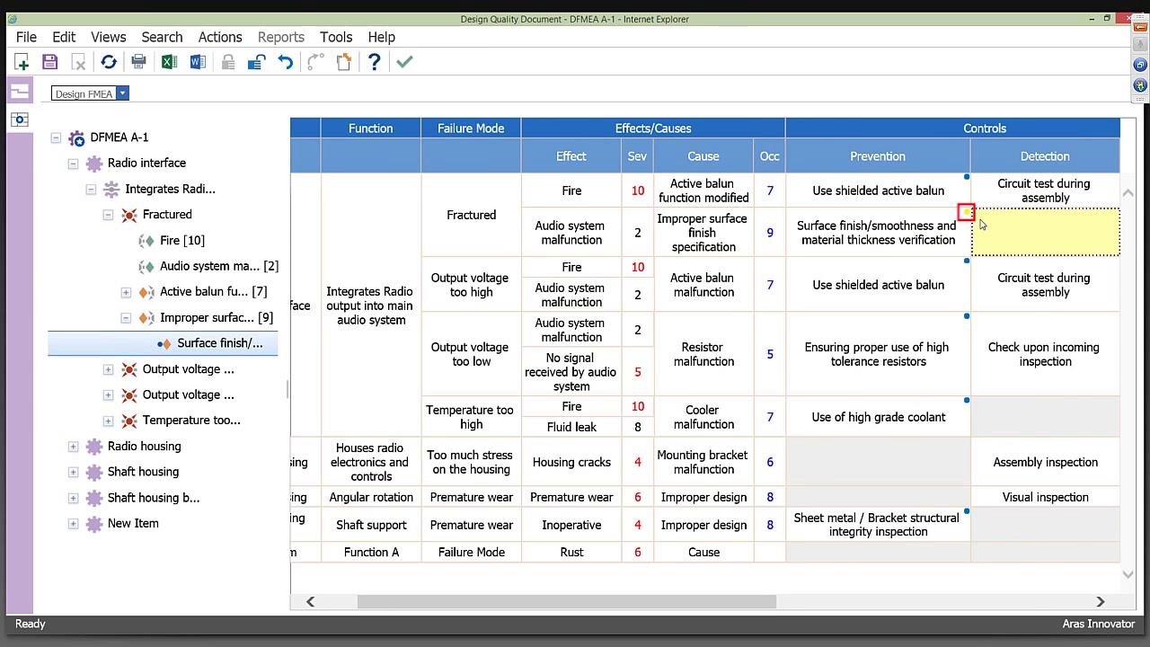
pyautogui.click(914, 232)
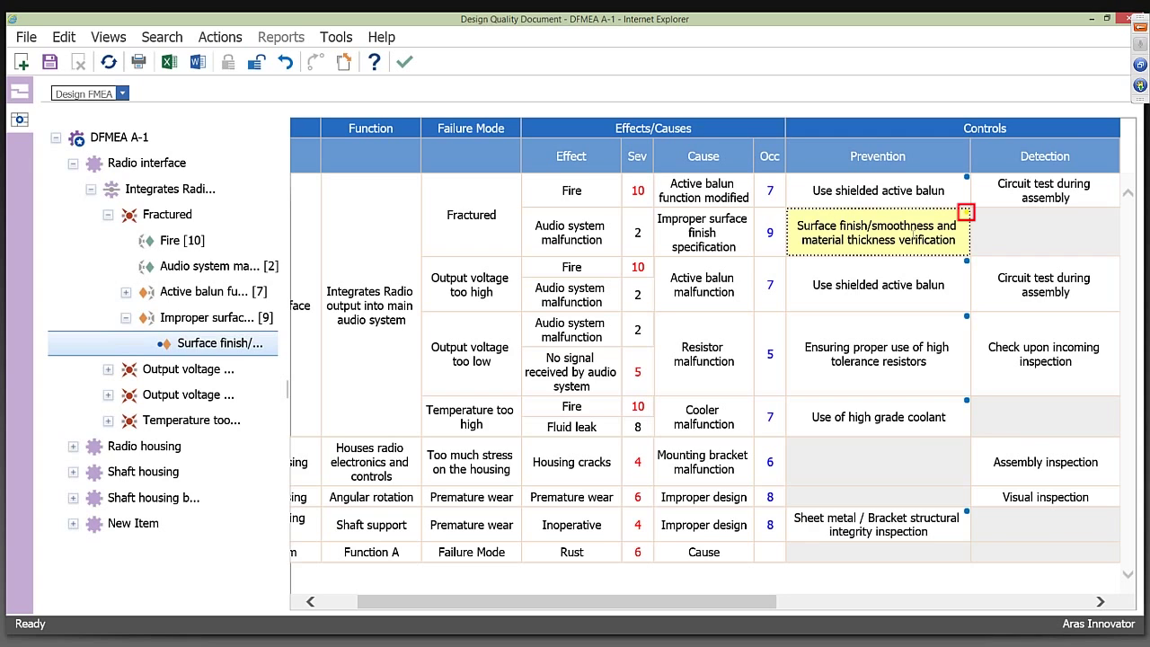
pyautogui.rightClick(878, 227)
pyautogui.moveTo(926, 257)
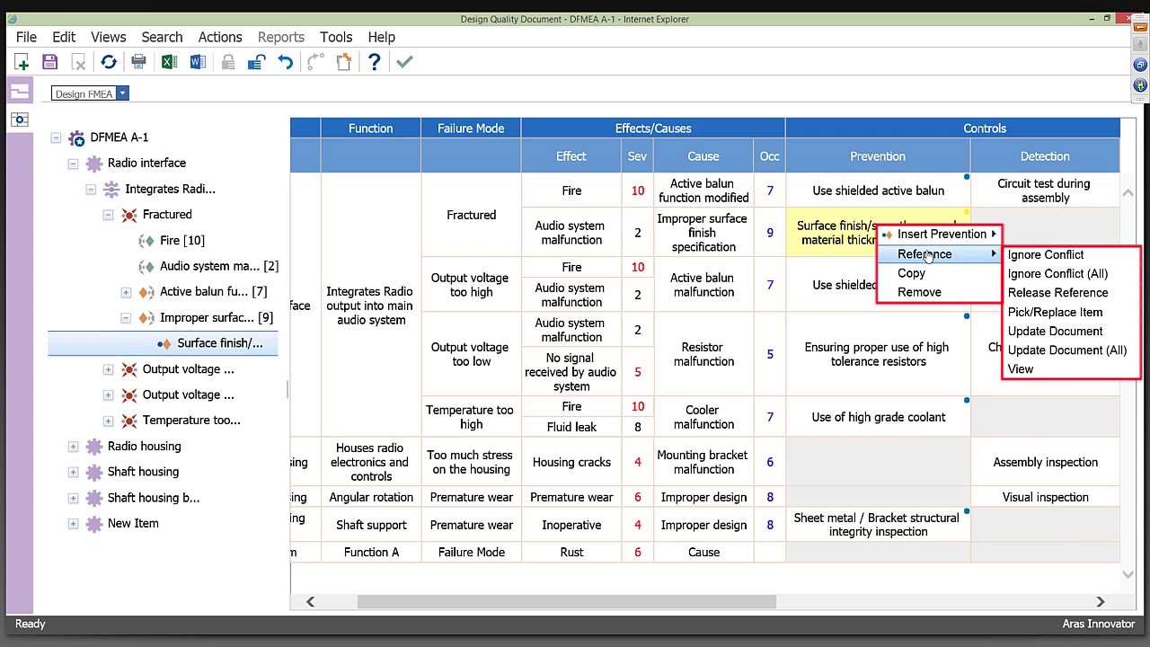
pyautogui.click(1050, 335)
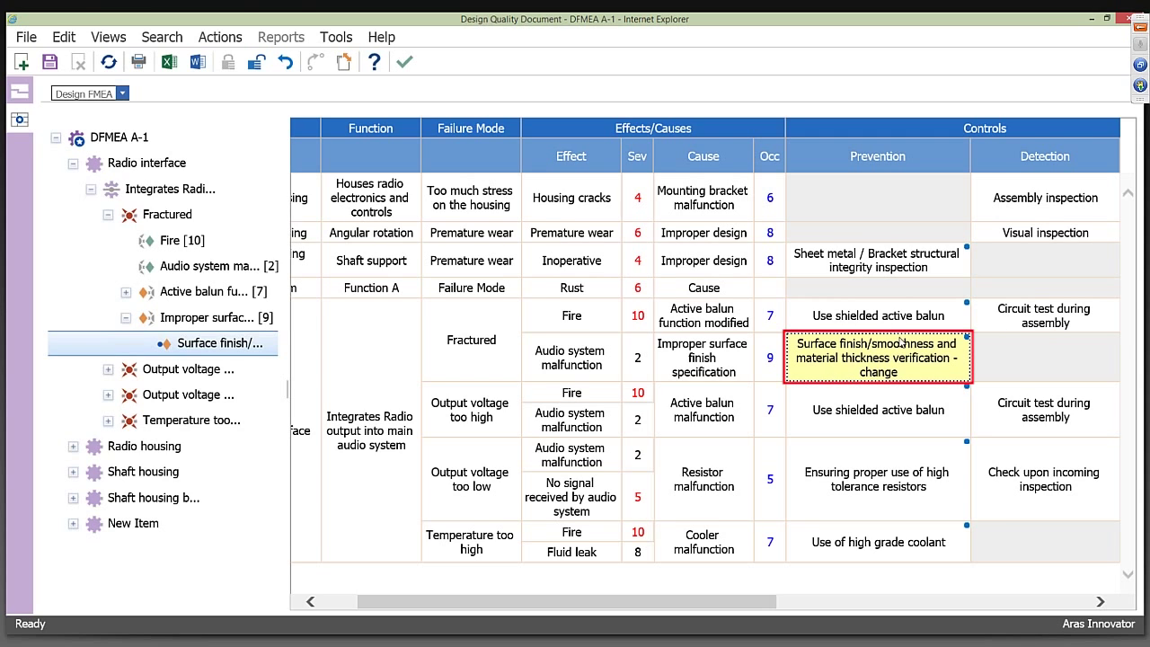
pyautogui.click(49, 61)
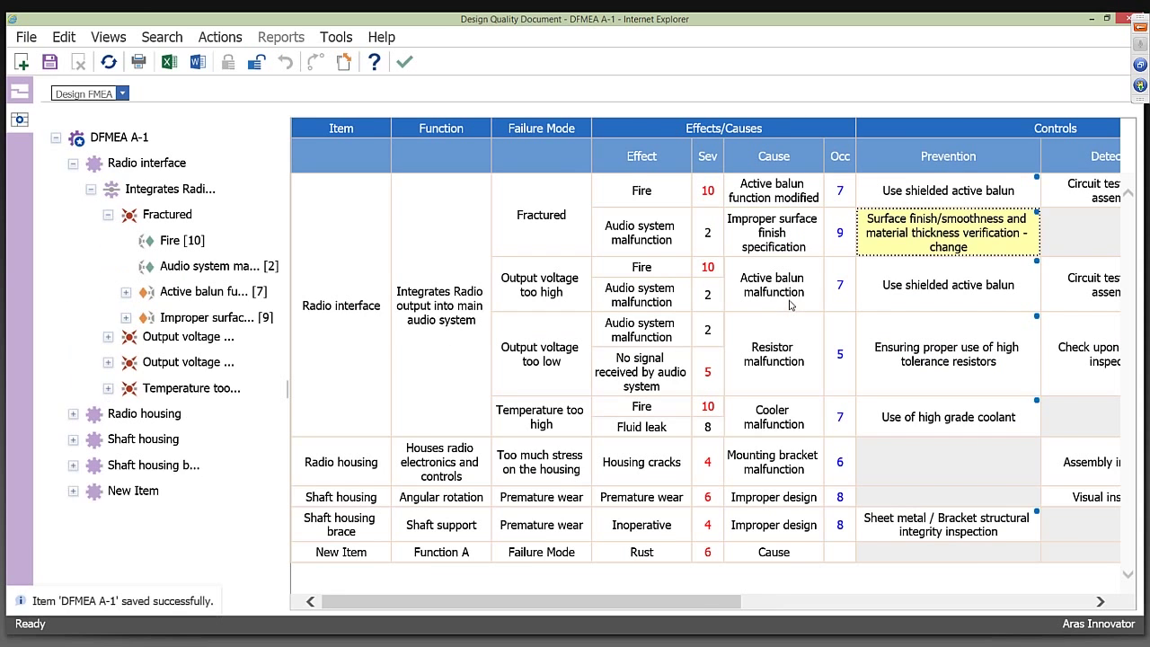
# Examine the options for adding a prevention to "Mounting bracket malfunction" and the detection, rank and effect entries of the first Fractured row
pyautogui.moveTo(707, 610); pyautogui.dragTo(780, 610)
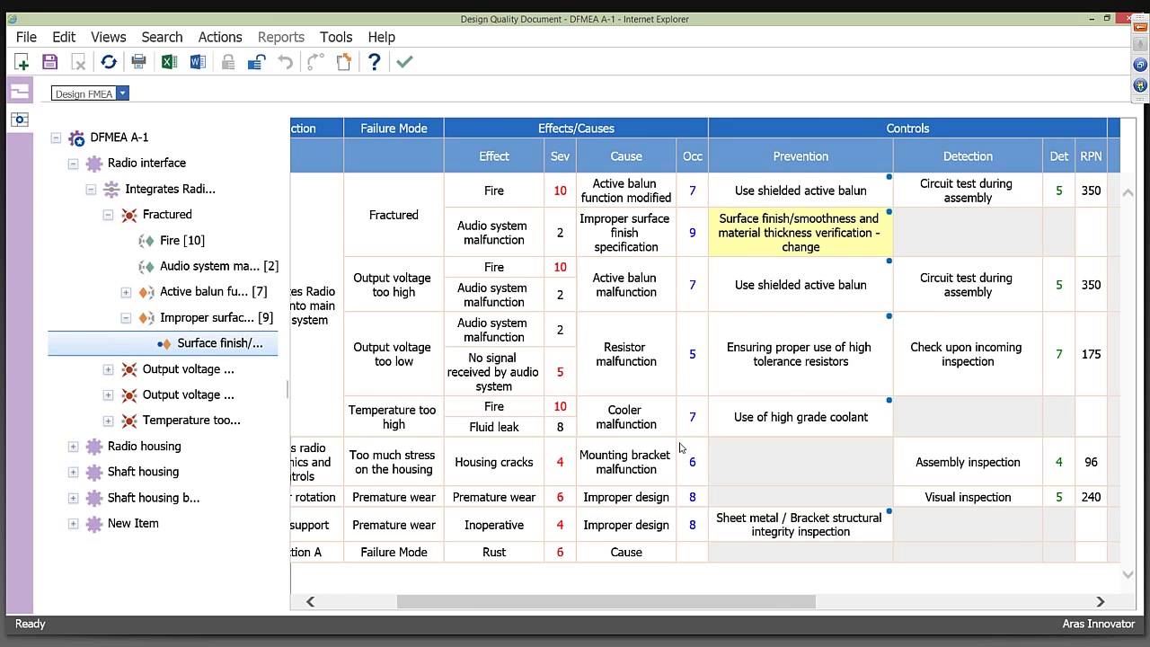
pyautogui.click(744, 470)
pyautogui.click(745, 470)
pyautogui.moveTo(908, 490)
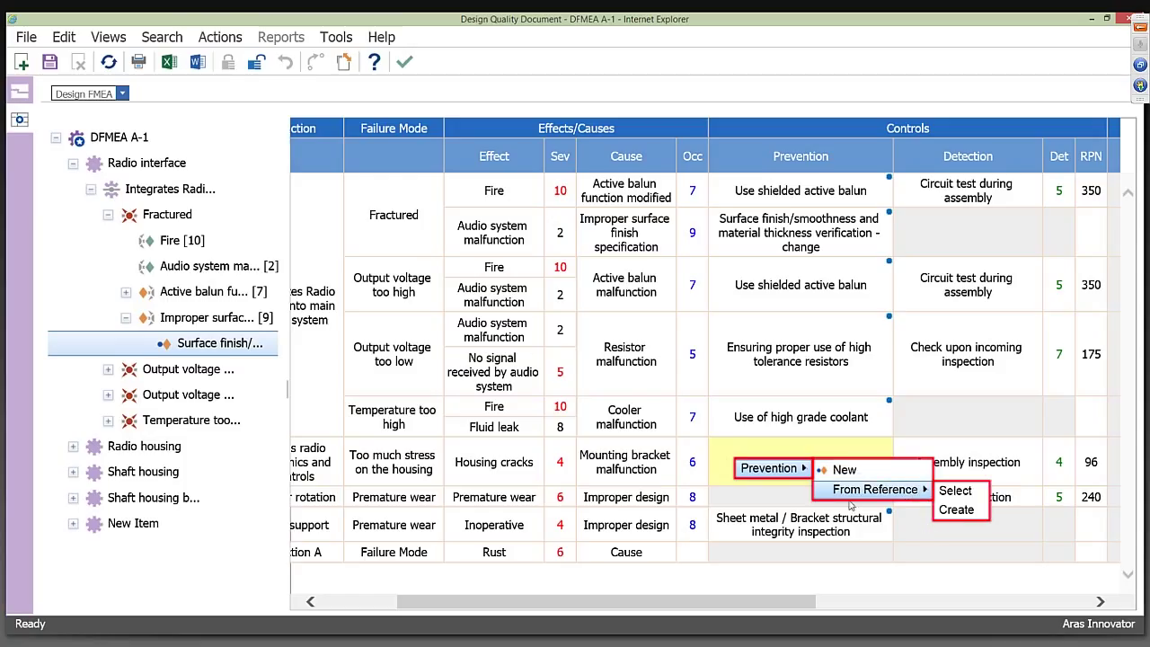
pyautogui.click(938, 537)
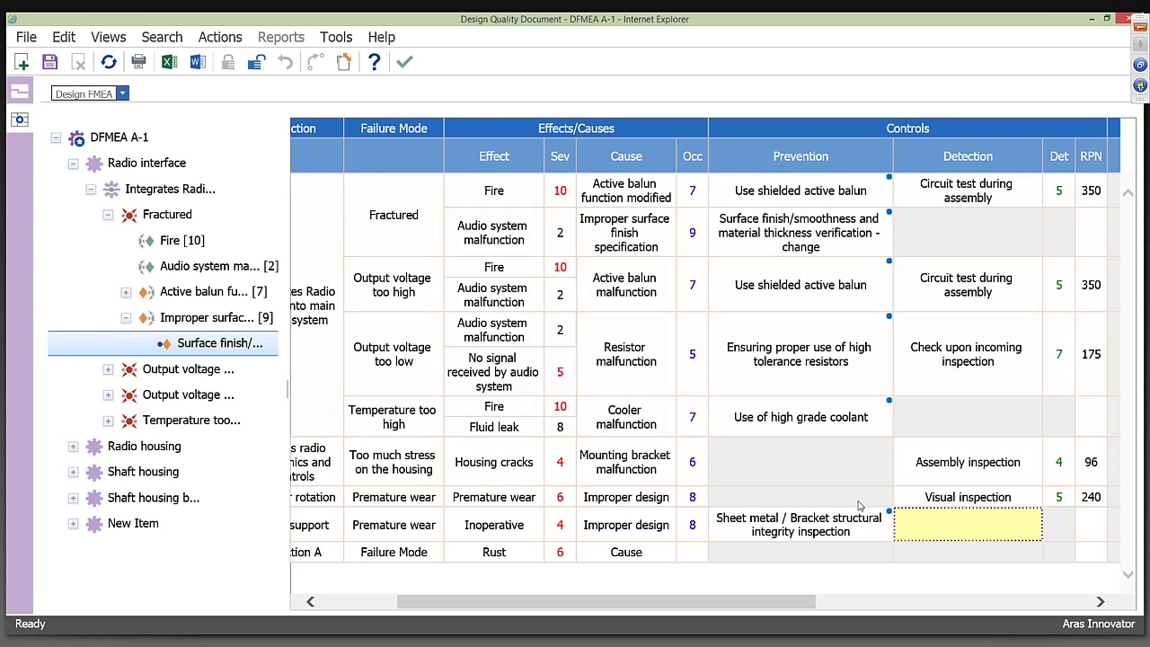
pyautogui.moveTo(805, 603); pyautogui.dragTo(730, 603)
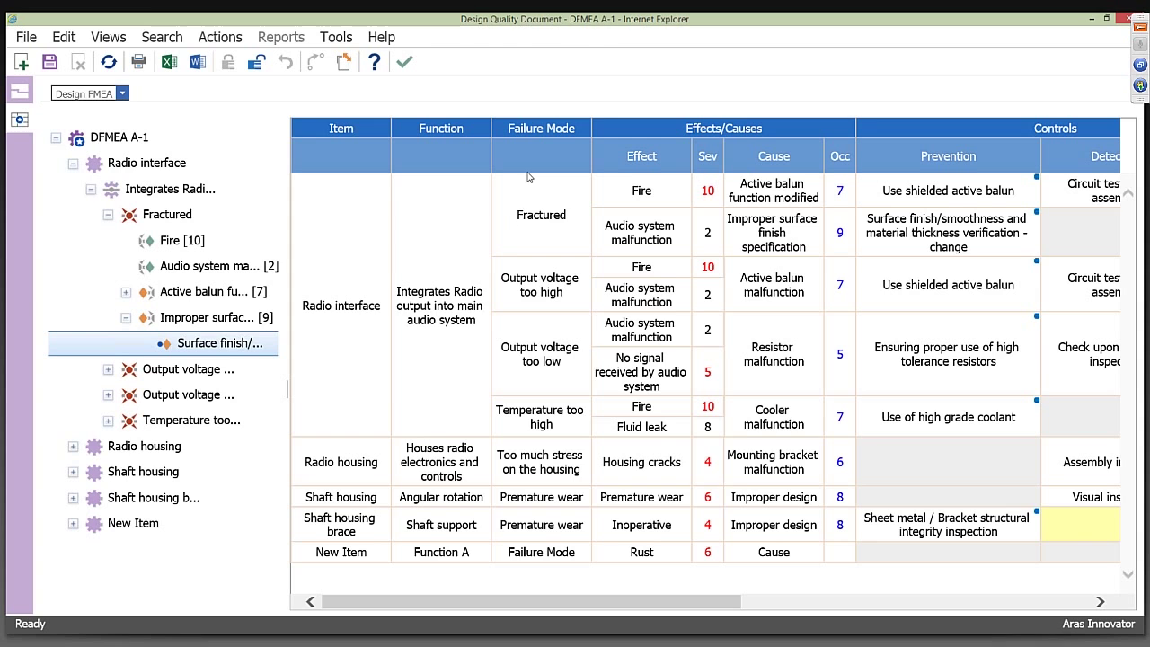
pyautogui.moveTo(593, 609); pyautogui.dragTo(385, 174)
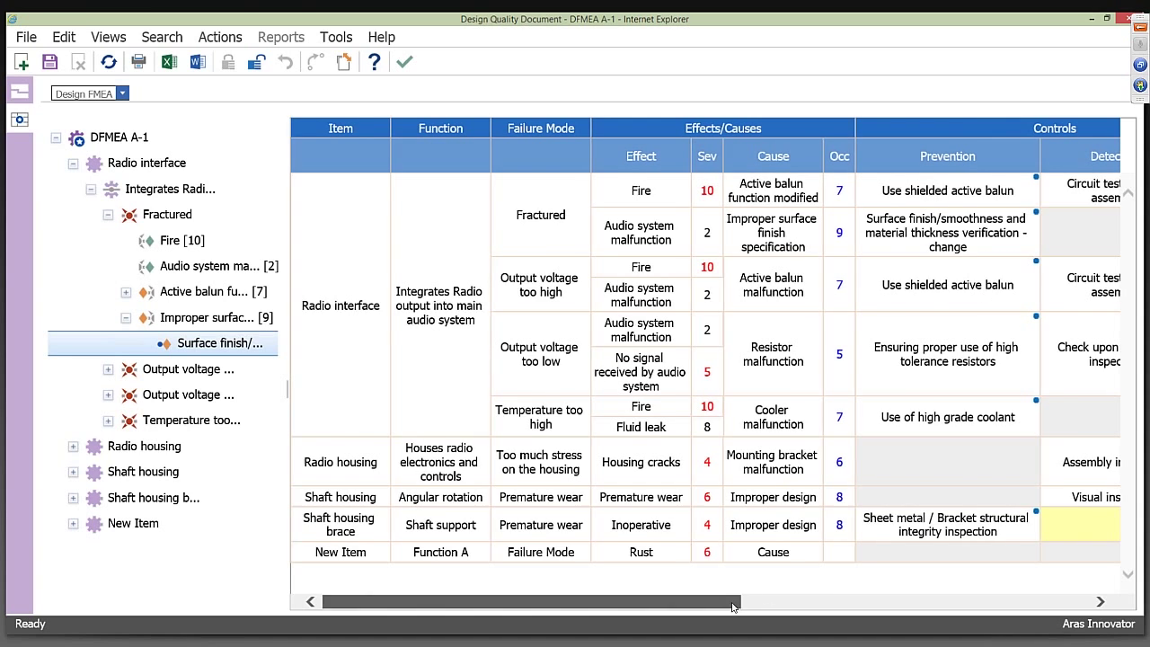
pyautogui.hscroll(3, 784, 466)
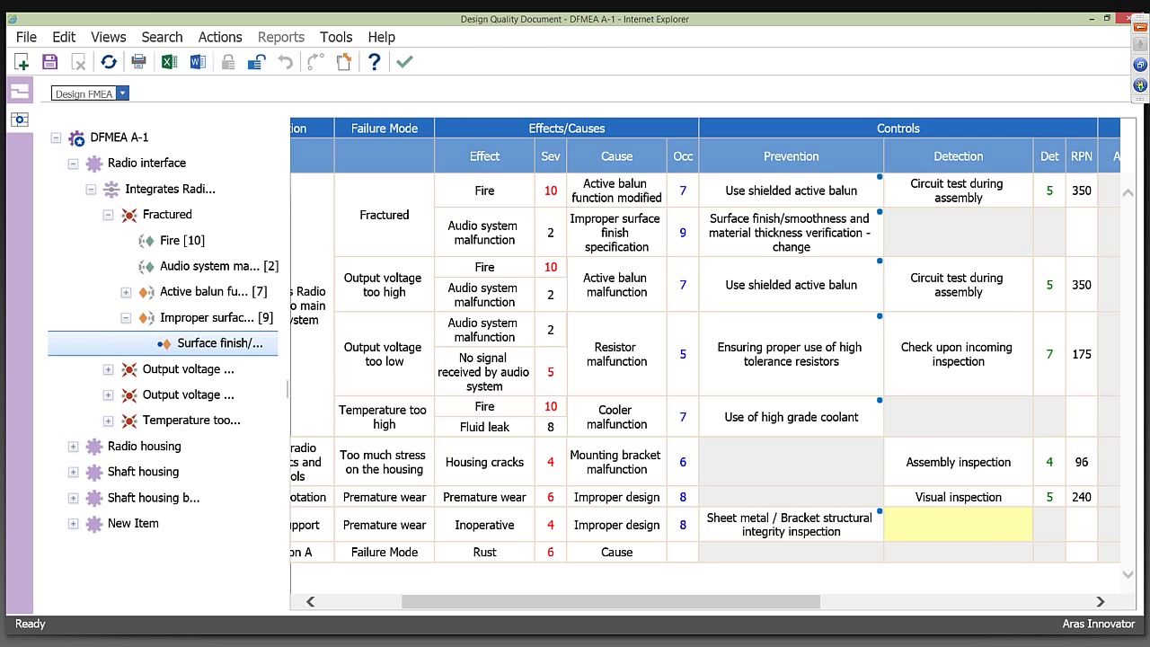
pyautogui.click(1056, 196)
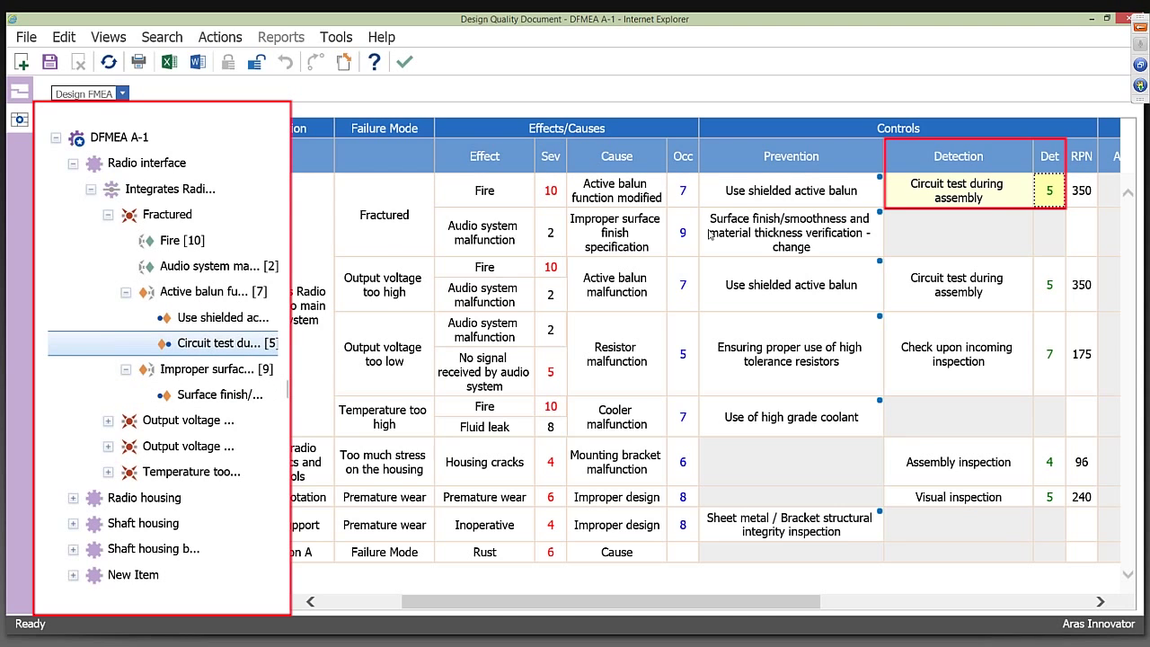
pyautogui.click(503, 191)
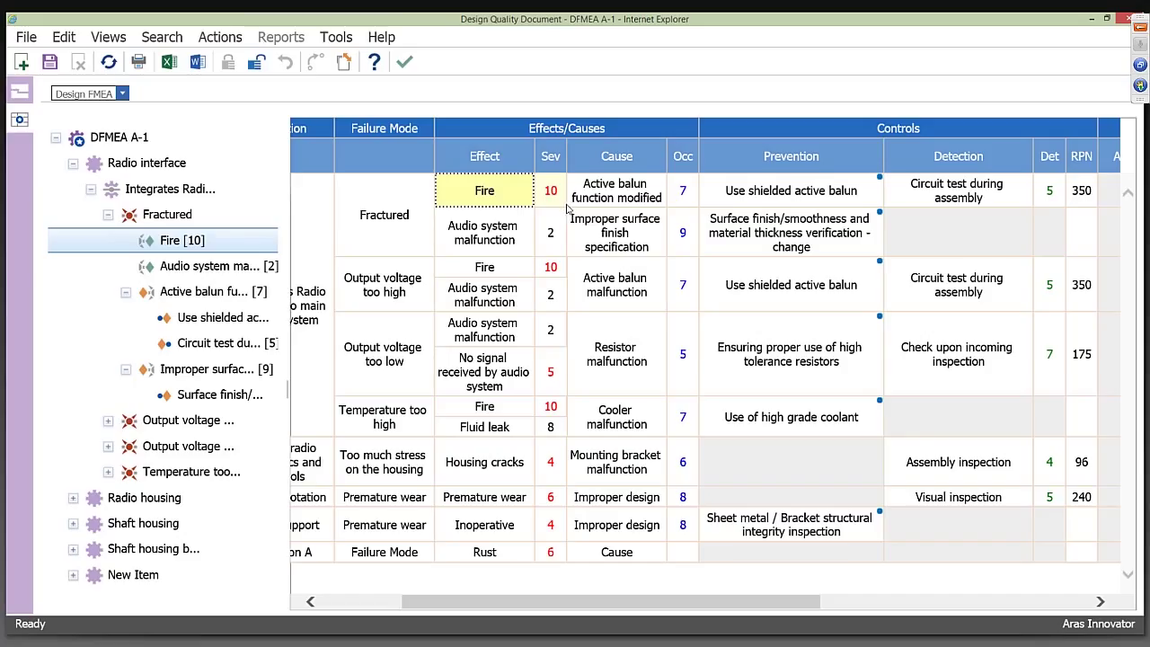
# Insert a detection control named "New detection" below "Circuit test during assembly" for the Fractured failure mode and save the document
pyautogui.click(961, 189)
pyautogui.rightClick(960, 192)
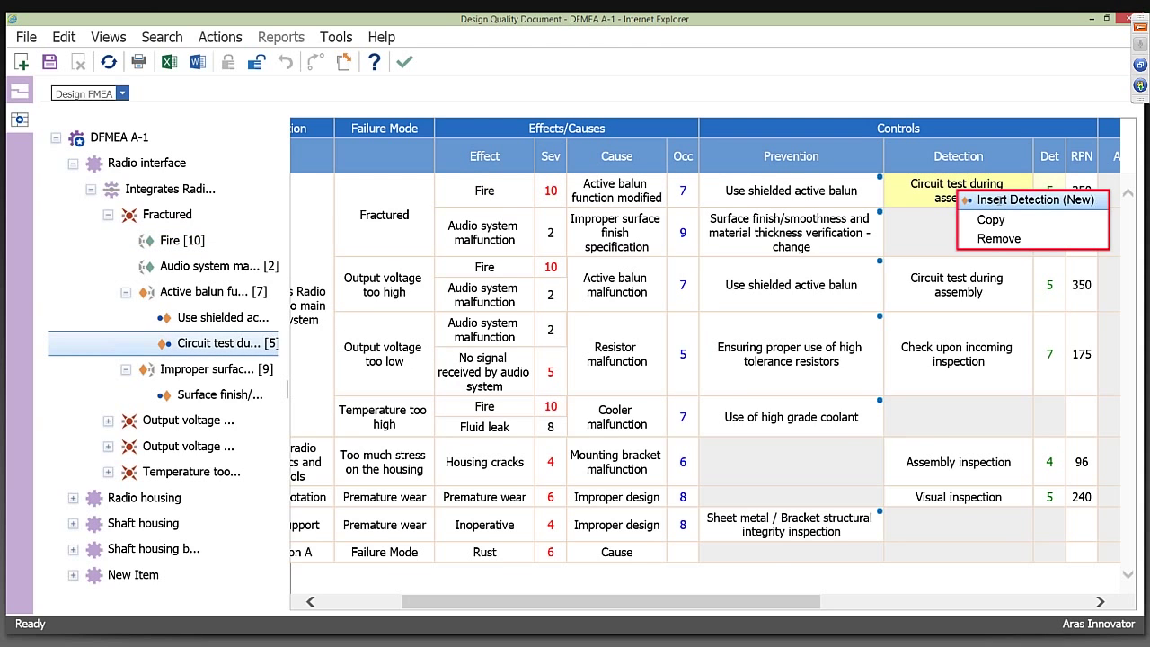
pyautogui.click(997, 200)
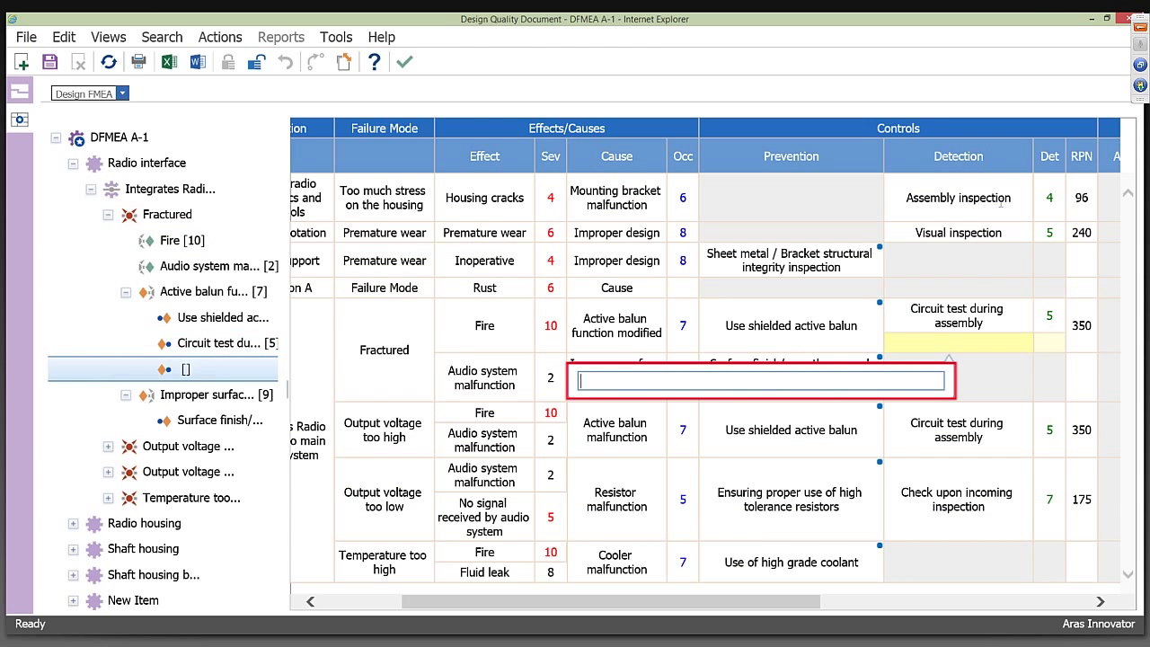
pyautogui.write('Ne')
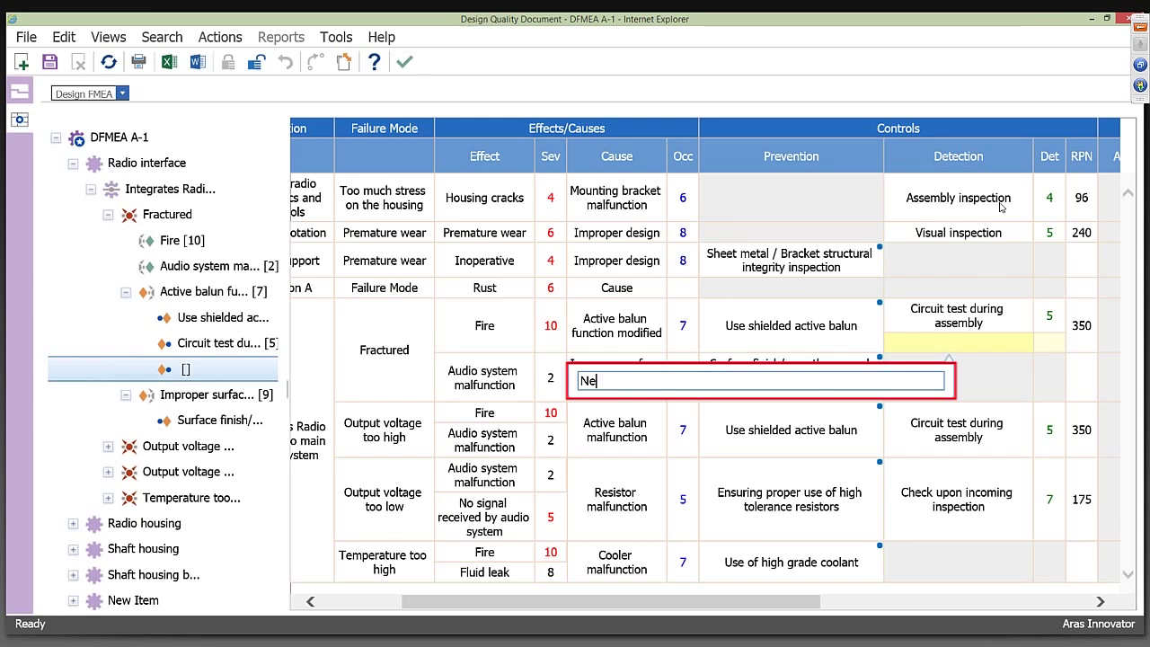
pyautogui.write('w detection')
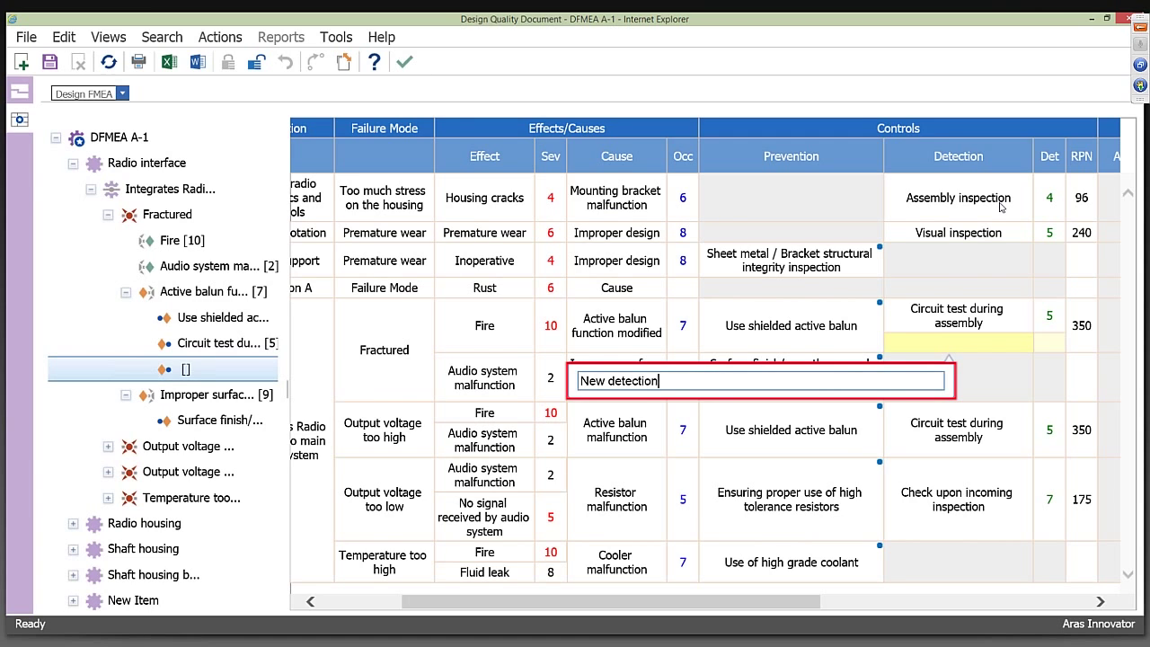
pyautogui.press('Return')
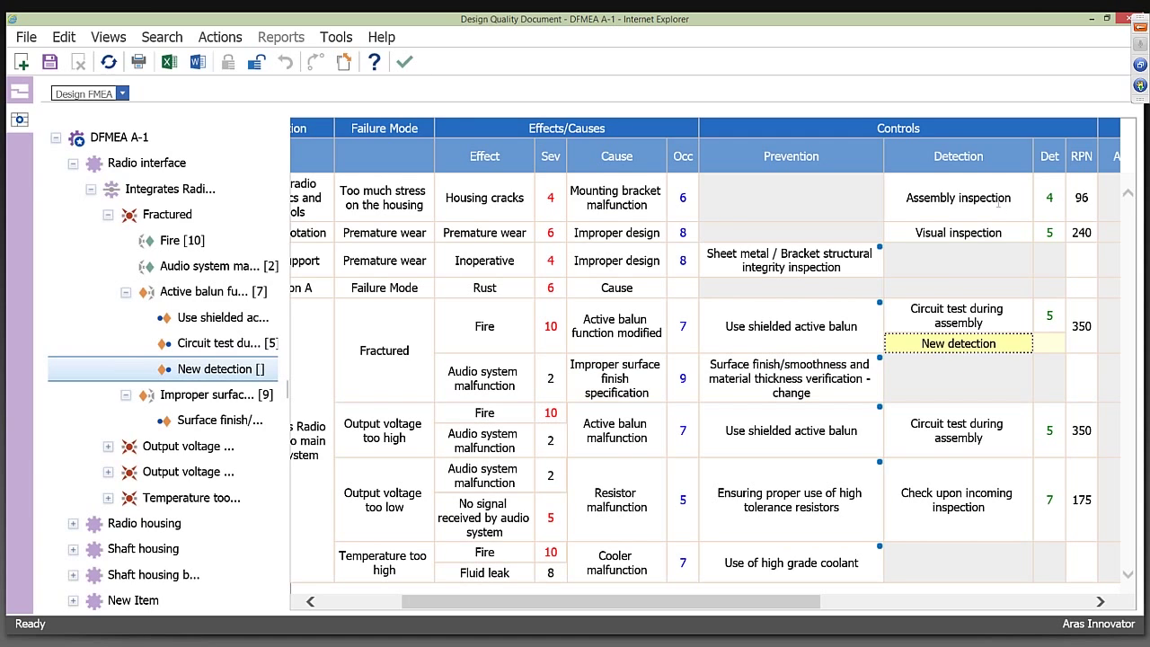
pyautogui.click(50, 61)
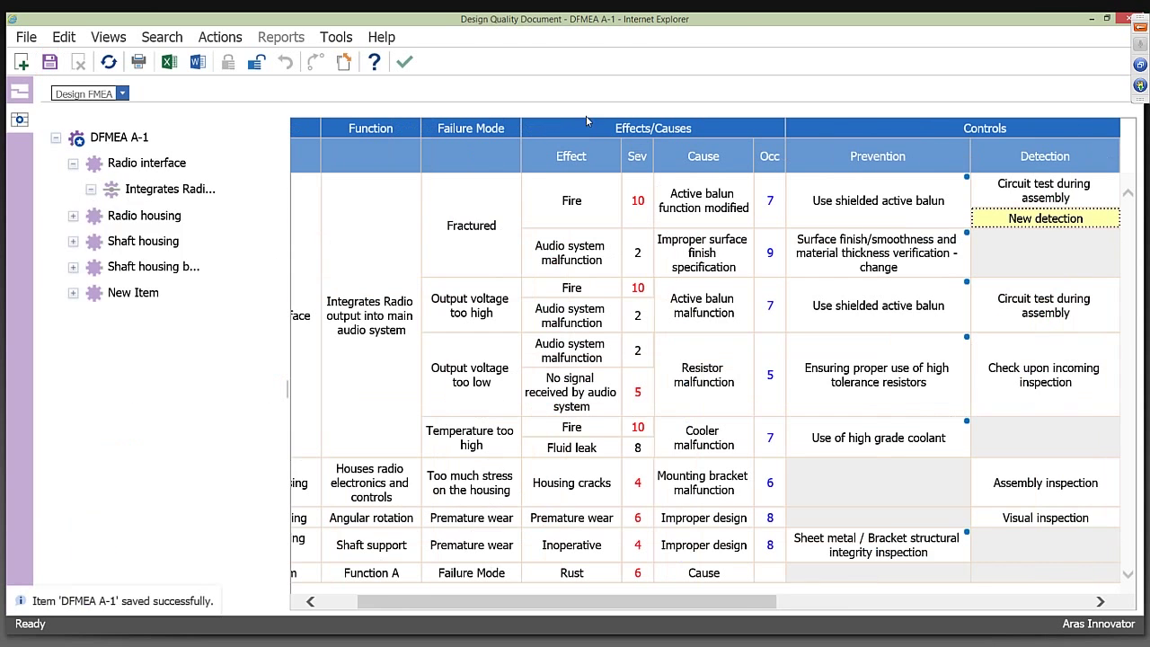
# Set the detection rank of "New detection" to 4, Moderately high
pyautogui.moveTo(765, 604); pyautogui.dragTo(907, 604)
pyautogui.click(857, 225)
pyautogui.click(856, 225)
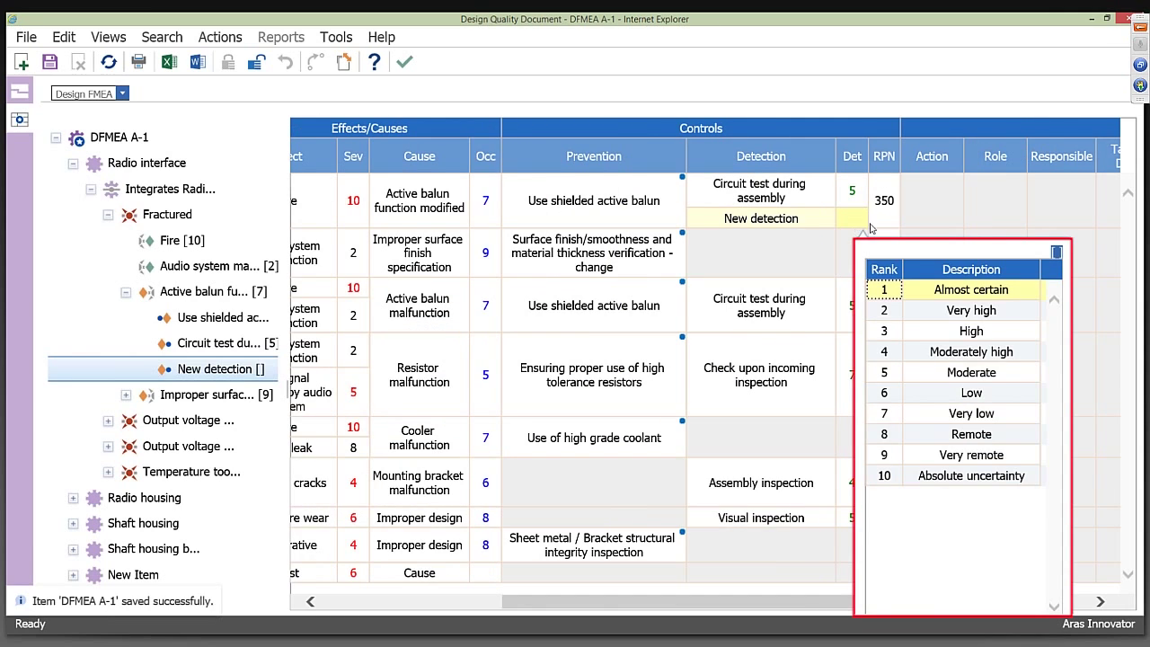
pyautogui.click(888, 353)
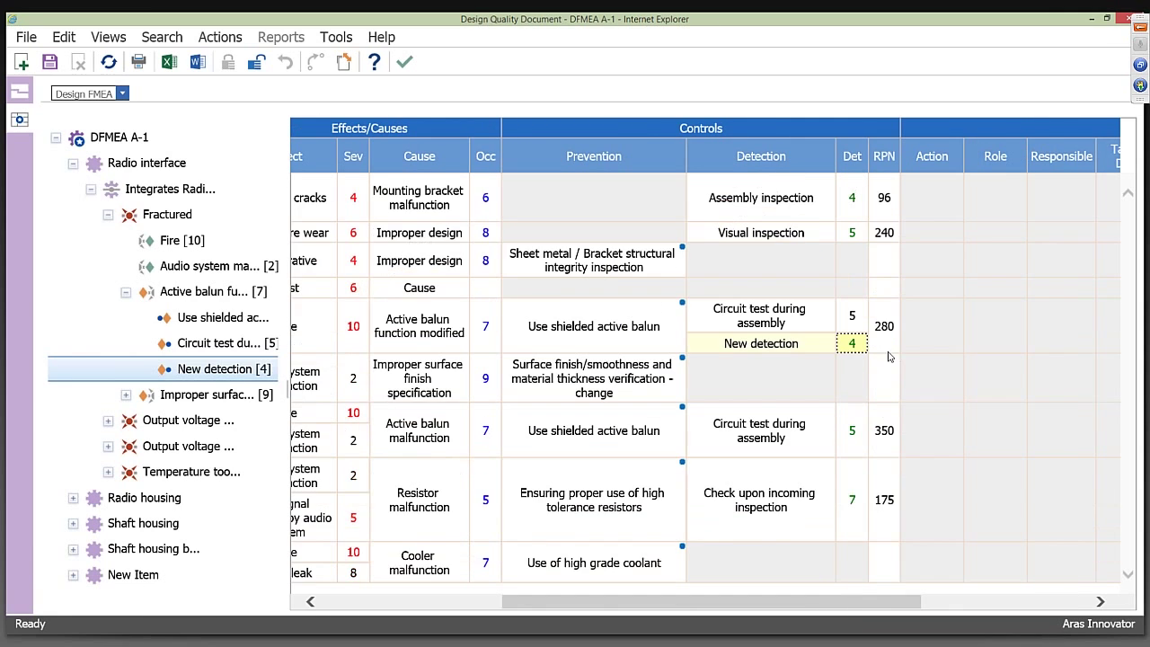
# Save DFMEA A-1 and review the controls and RPN columns for the Fractured failure mode
pyautogui.click(49, 61)
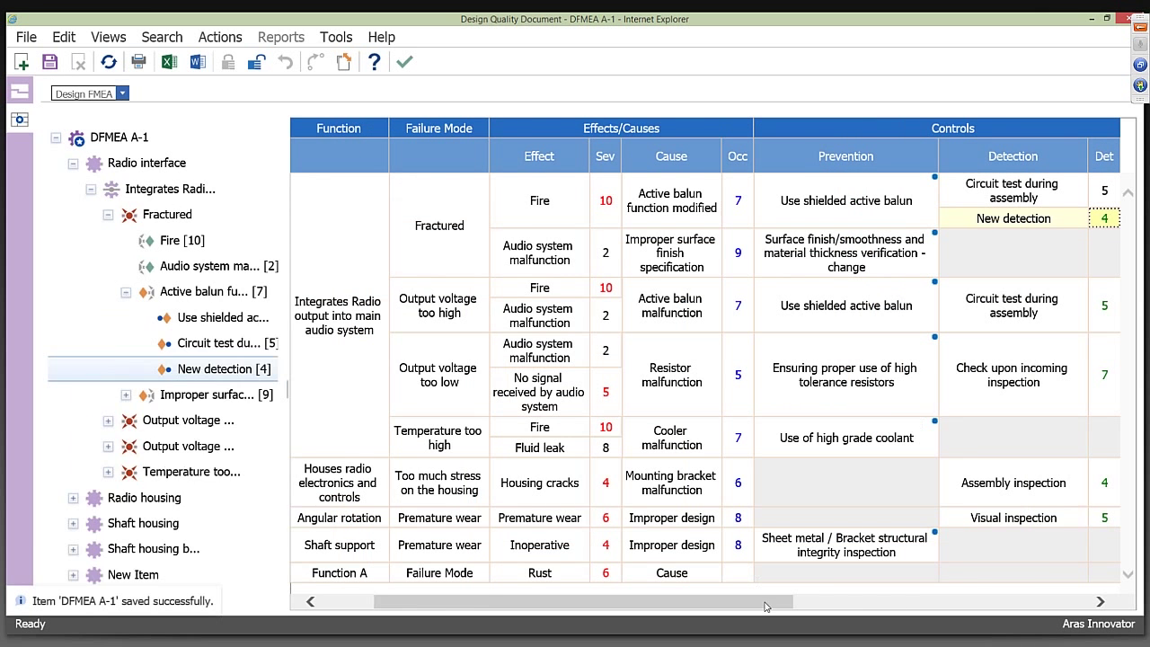
pyautogui.moveTo(780, 605); pyautogui.dragTo(859, 608)
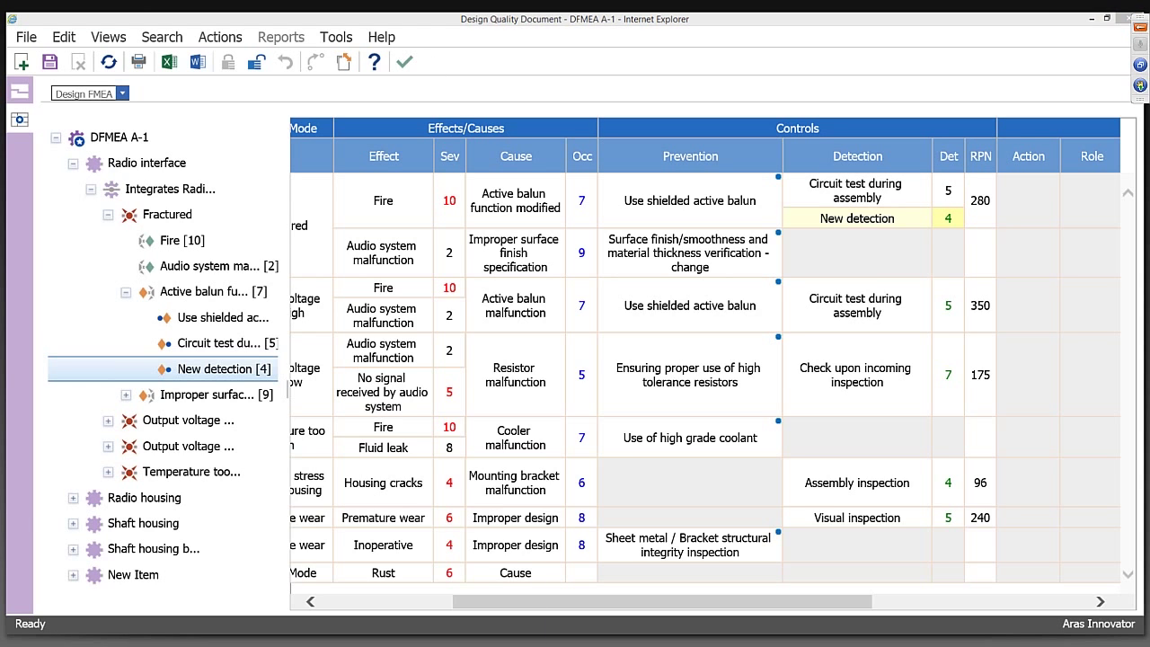
# Switch to the Process QD-1A document, maximize its window, and review its form properties and Process Control Plan
pyautogui.click(308, 594)
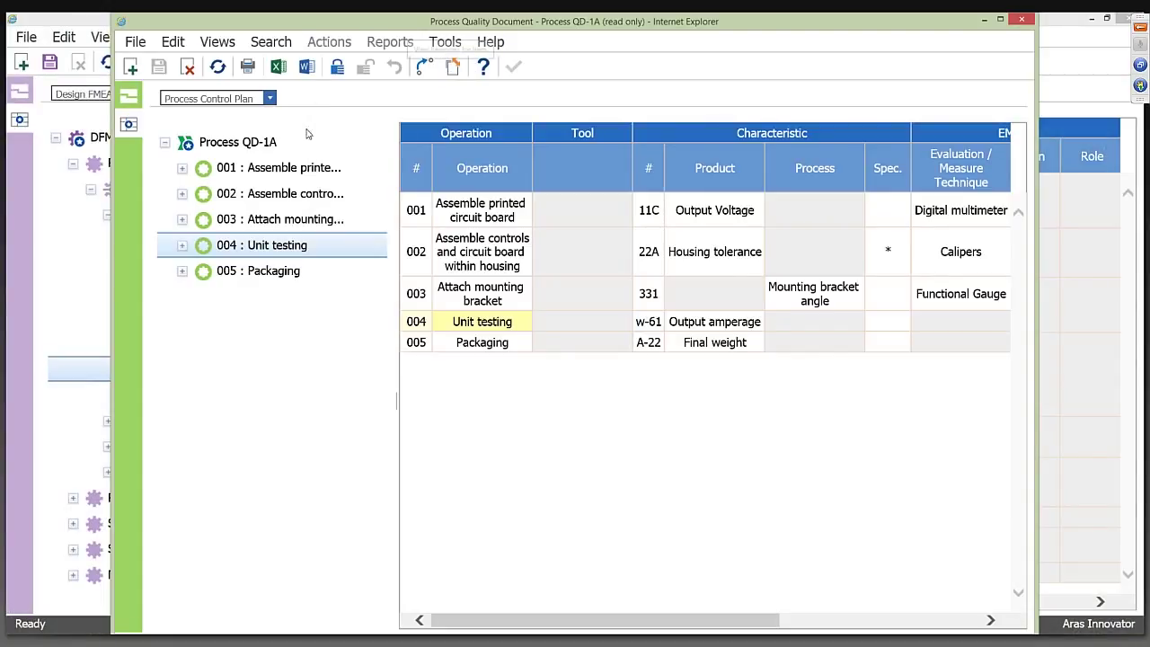
pyautogui.click(1000, 19)
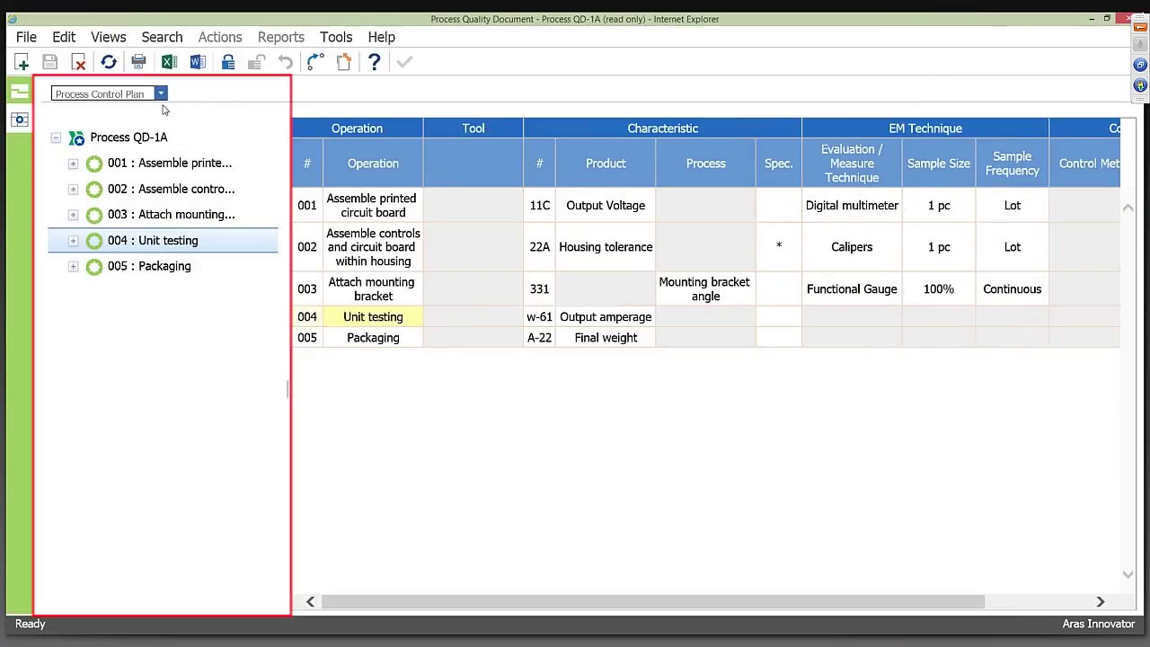
pyautogui.click(40, 110)
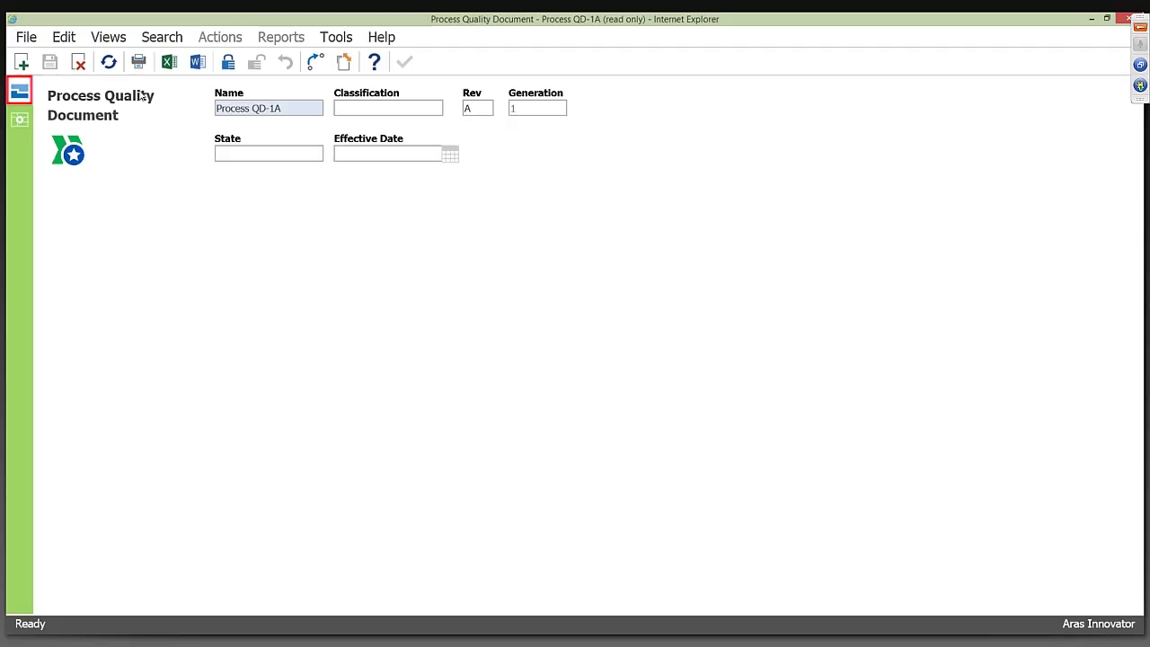
pyautogui.click(19, 119)
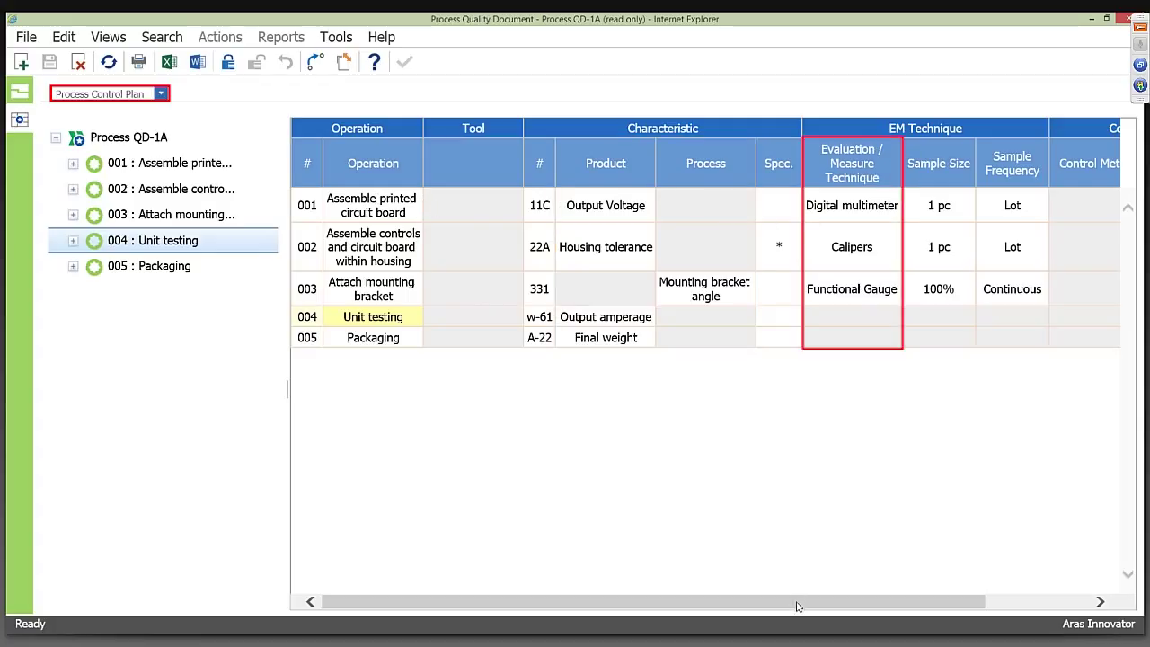
pyautogui.moveTo(796, 606)
pyautogui.mouseDown()
pyautogui.moveTo(867, 606)
pyautogui.moveTo(790, 607)
pyautogui.mouseUp()
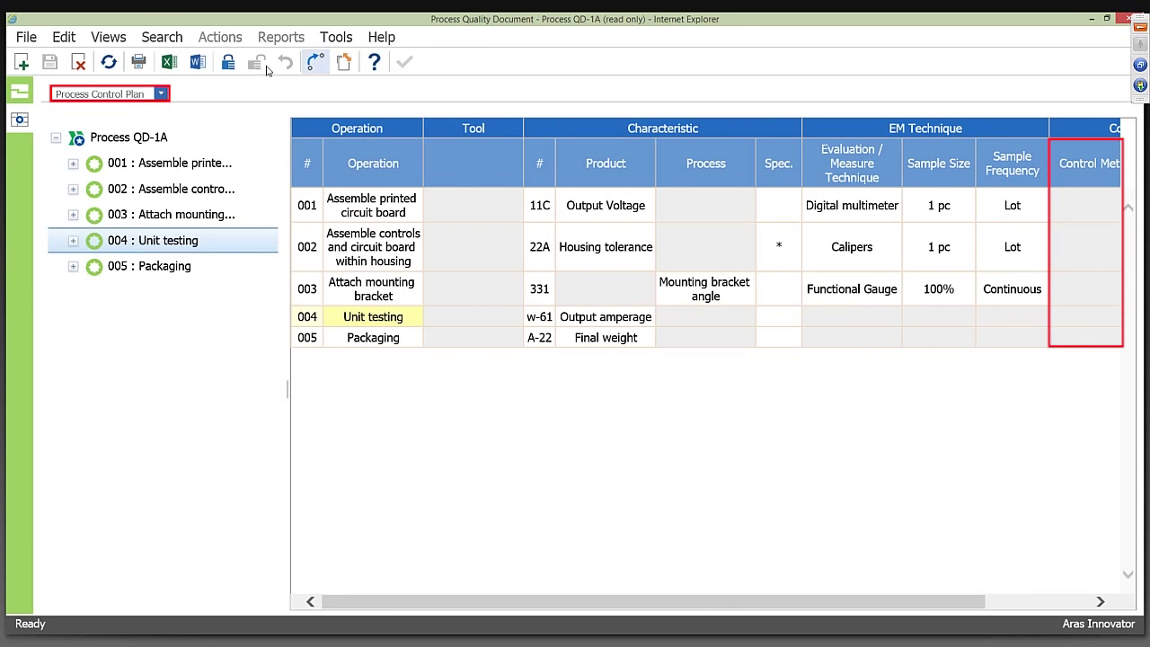
# Examine Process QD-1A in the Process Flow Diagram view and switch it to the Process FMEA view
pyautogui.click(161, 95)
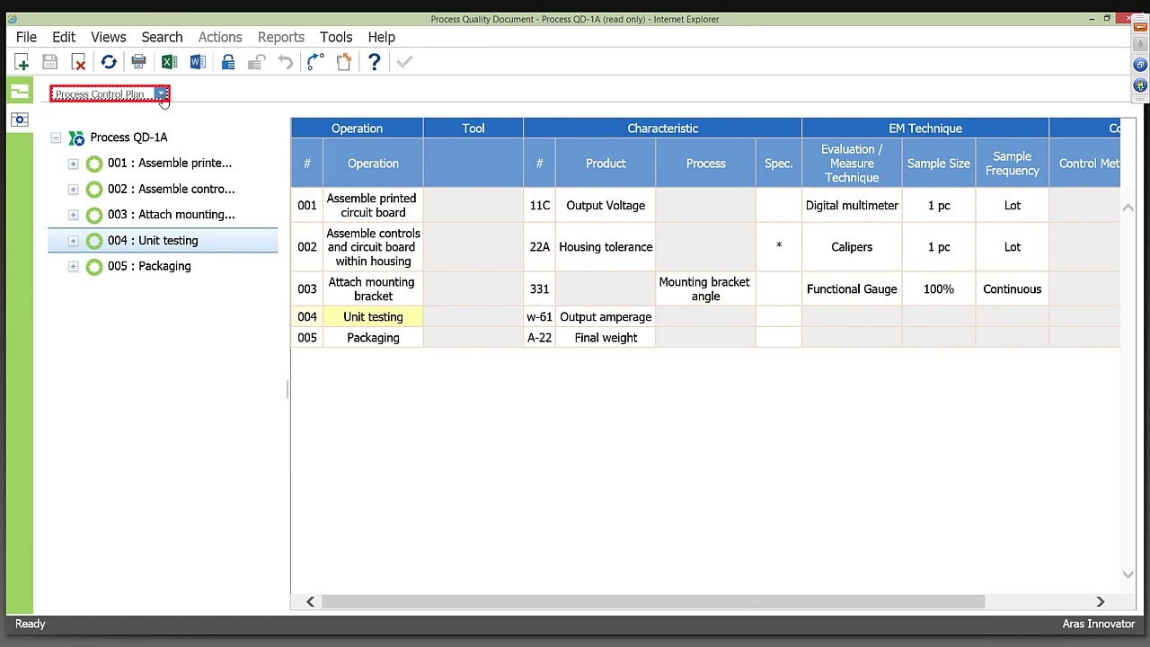
pyautogui.click(162, 95)
pyautogui.click(117, 136)
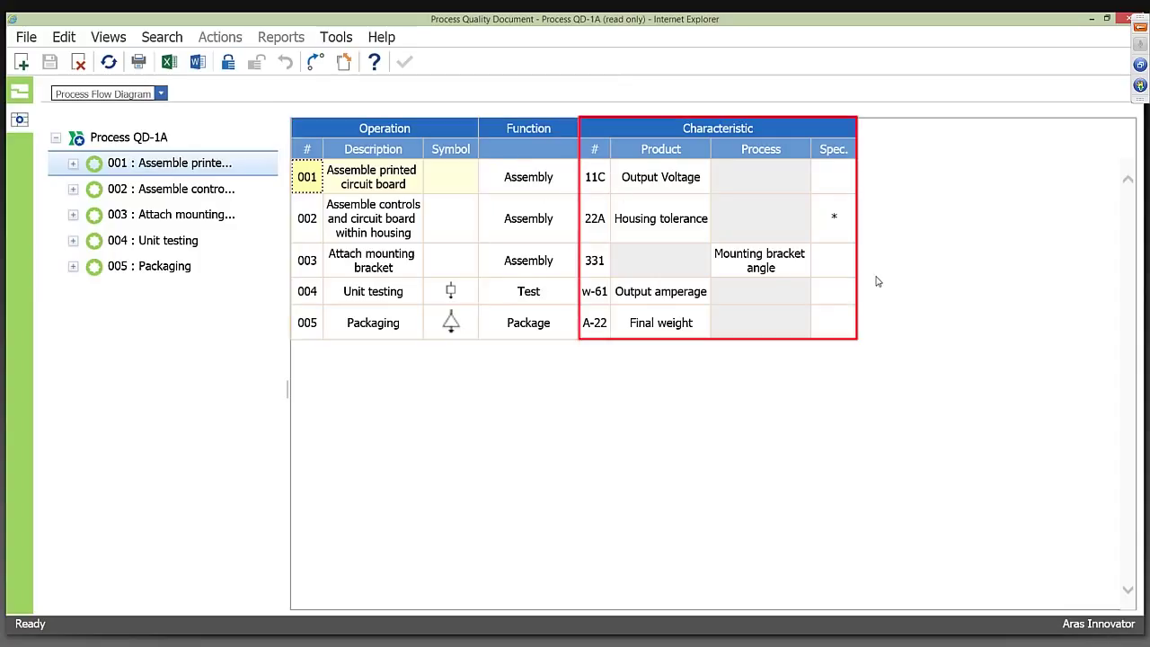
pyautogui.click(159, 95)
pyautogui.click(136, 157)
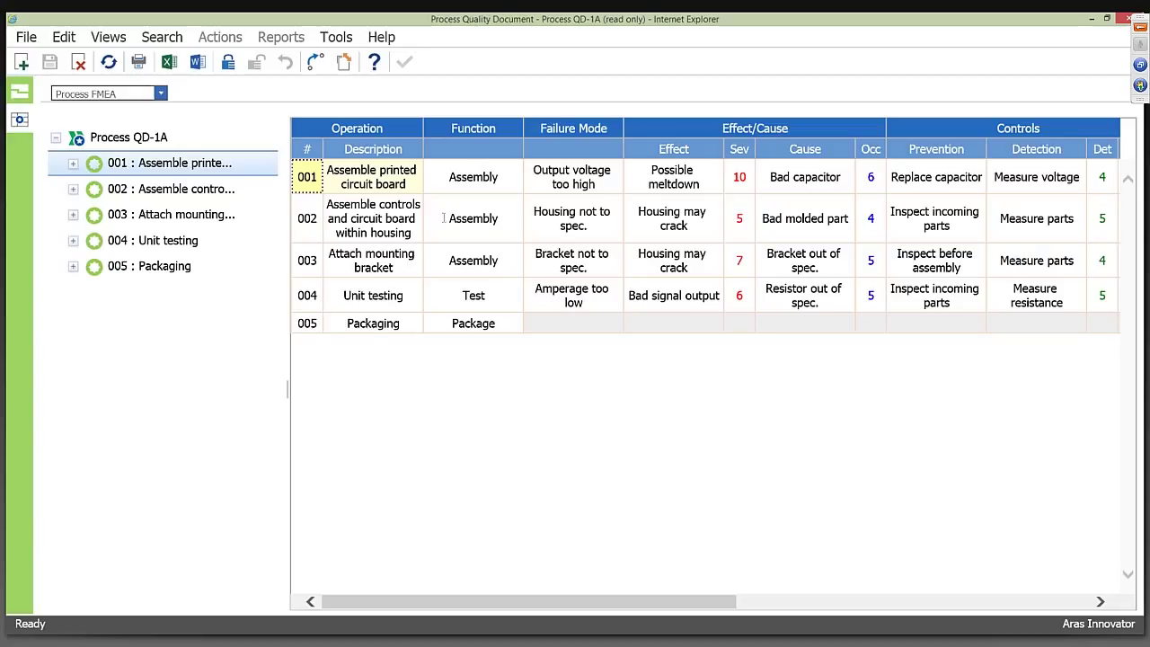
# Lock Process QD-1A for editing and insert a new operation numbered 006 below Packaging
pyautogui.click(364, 328)
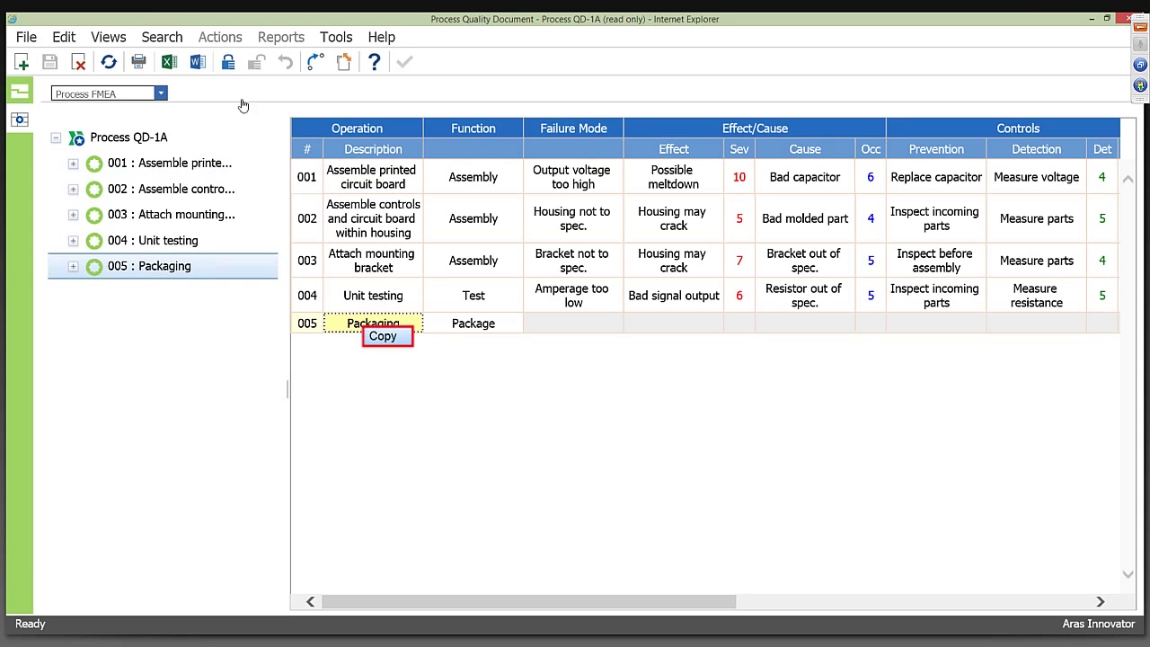
pyautogui.click(230, 68)
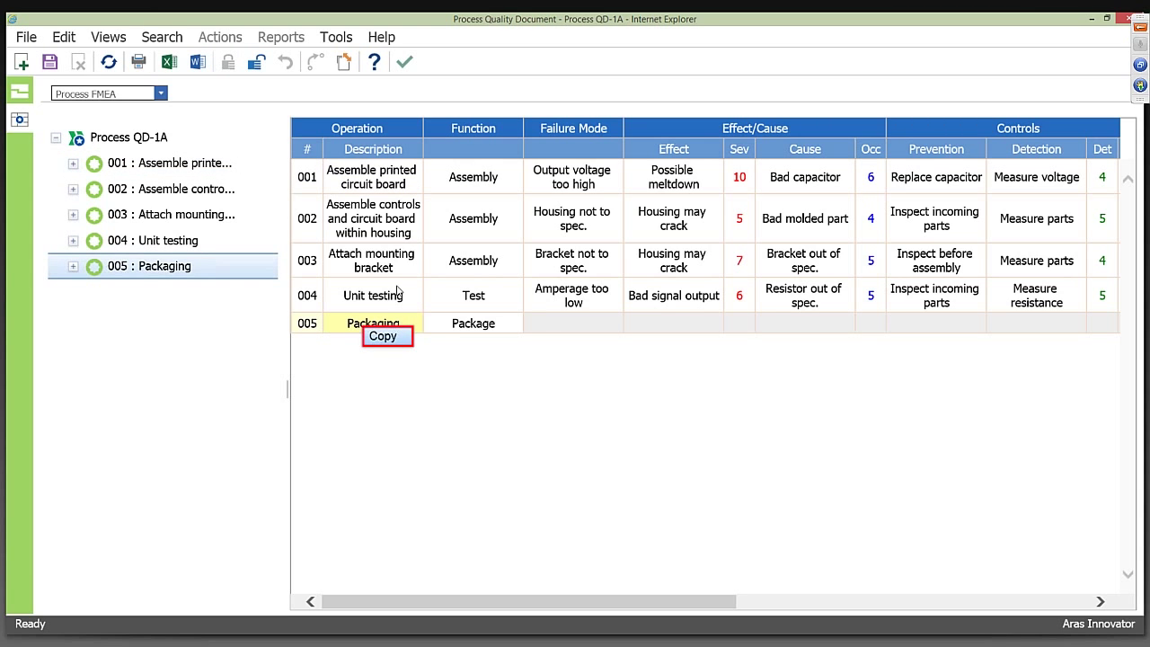
pyautogui.click(341, 328)
pyautogui.rightClick(342, 328)
pyautogui.moveTo(419, 335)
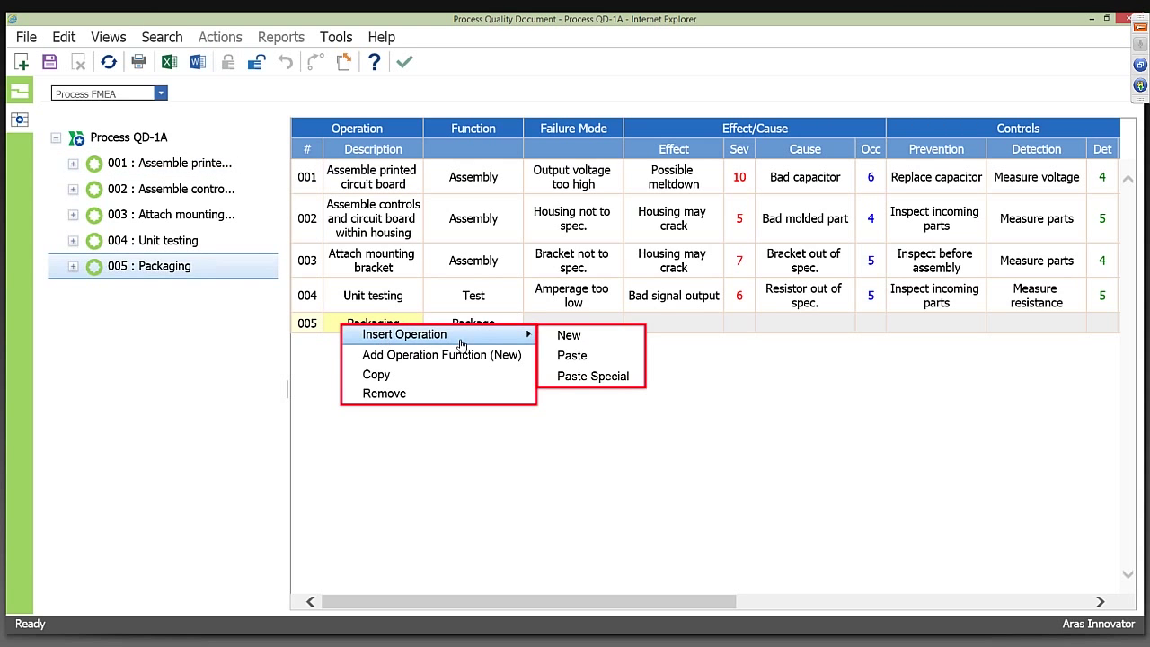
pyautogui.click(613, 337)
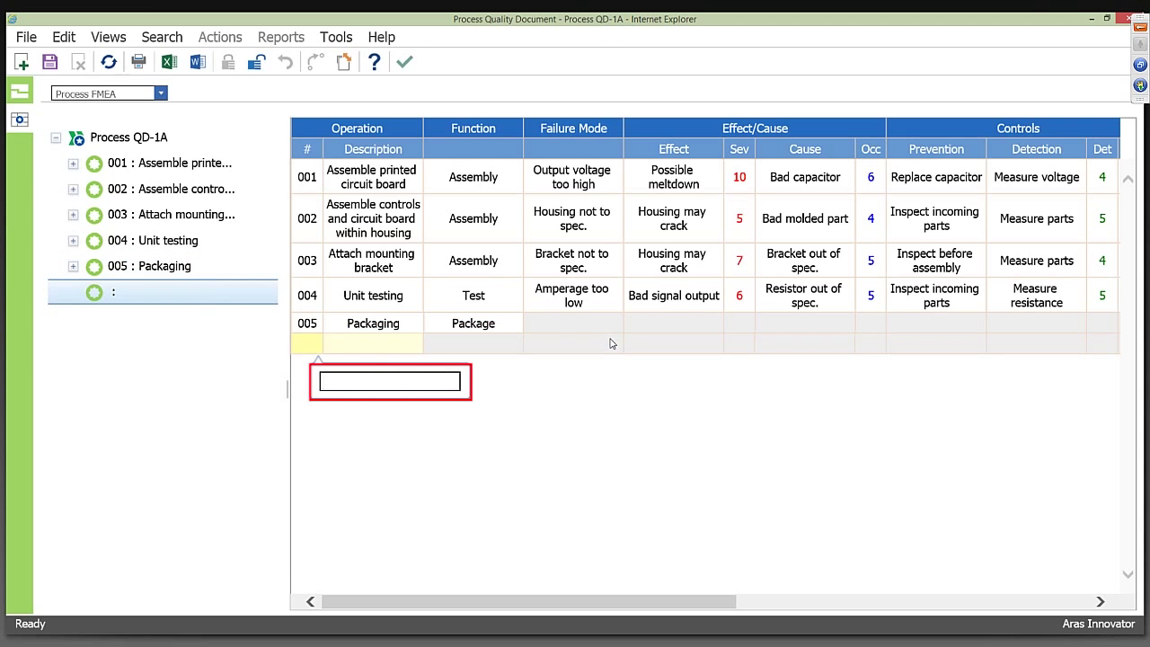
pyautogui.write('006')
pyautogui.press('Return')
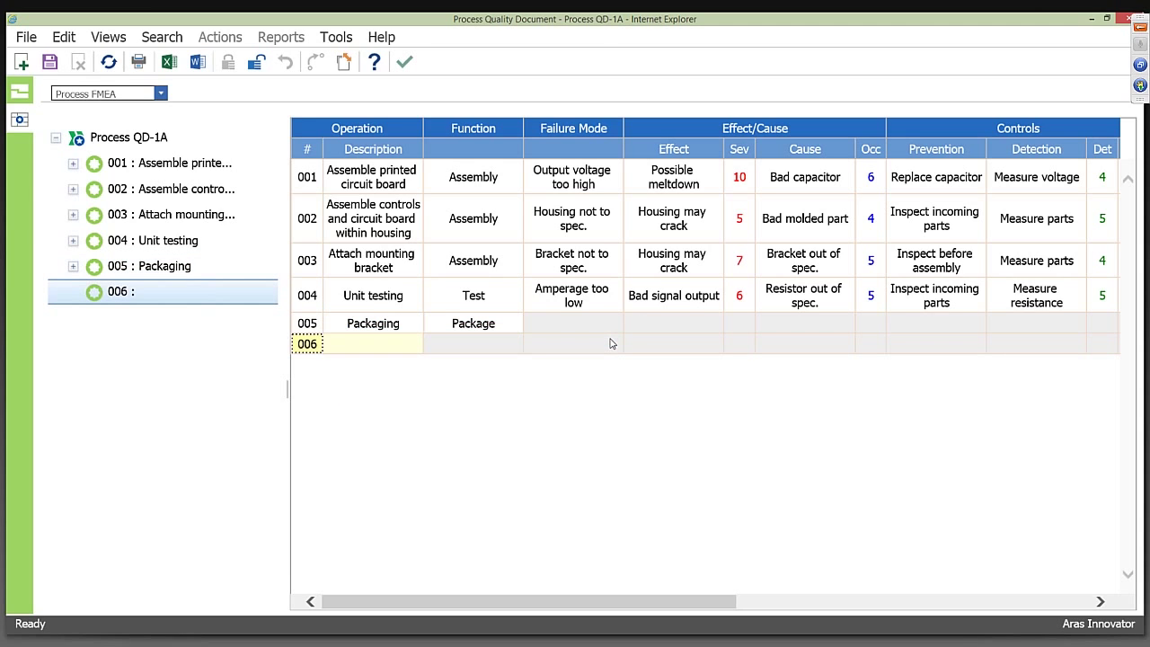
# Set the description of operation 006 to "New Operation"
pyautogui.click(406, 348)
pyautogui.write('New Operatio')
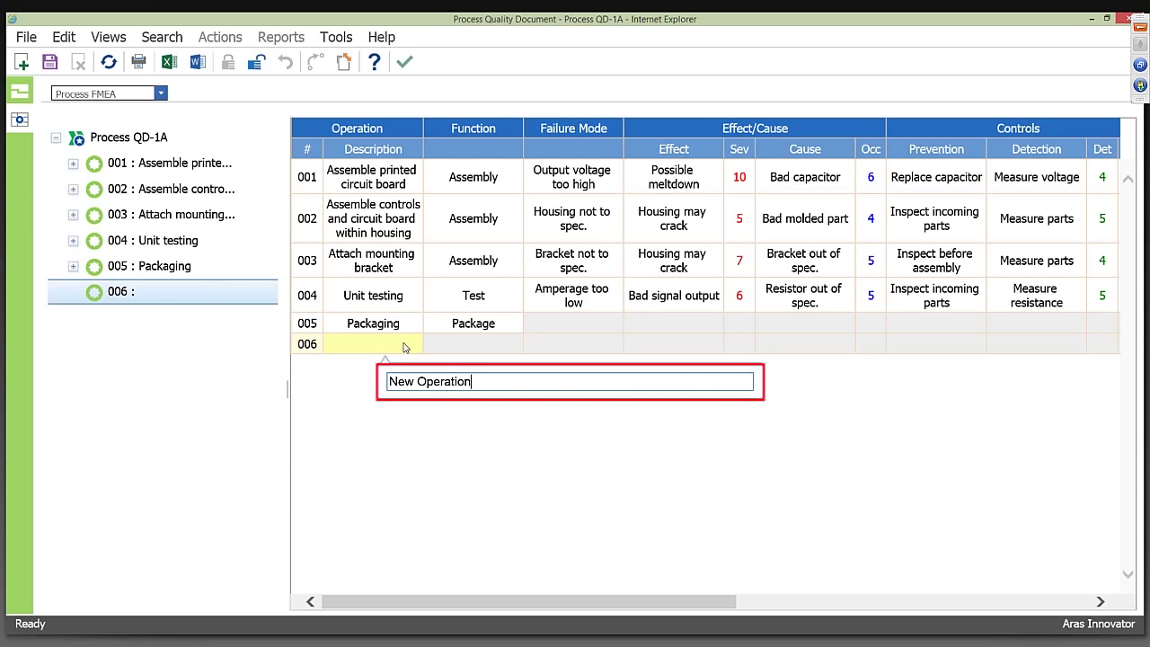
pyautogui.write('n')
pyautogui.press('Return')
# Check operation 006 in the Process Flow Diagram view and switch to the Process Control Plan view
pyautogui.click(161, 93)
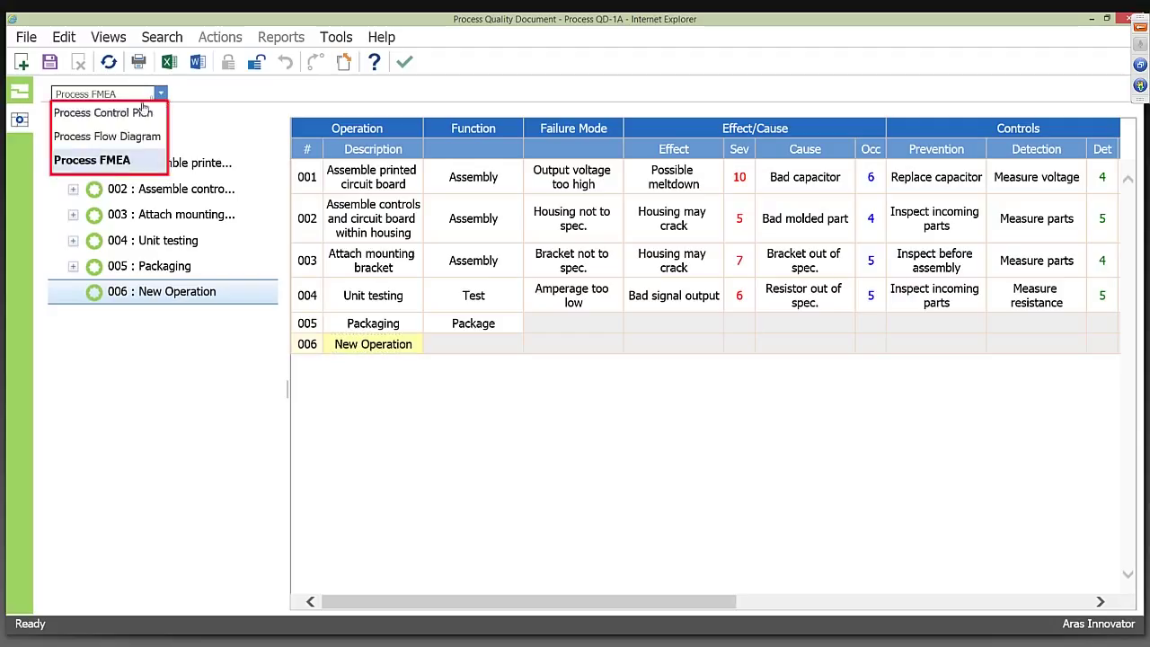
pyautogui.click(132, 135)
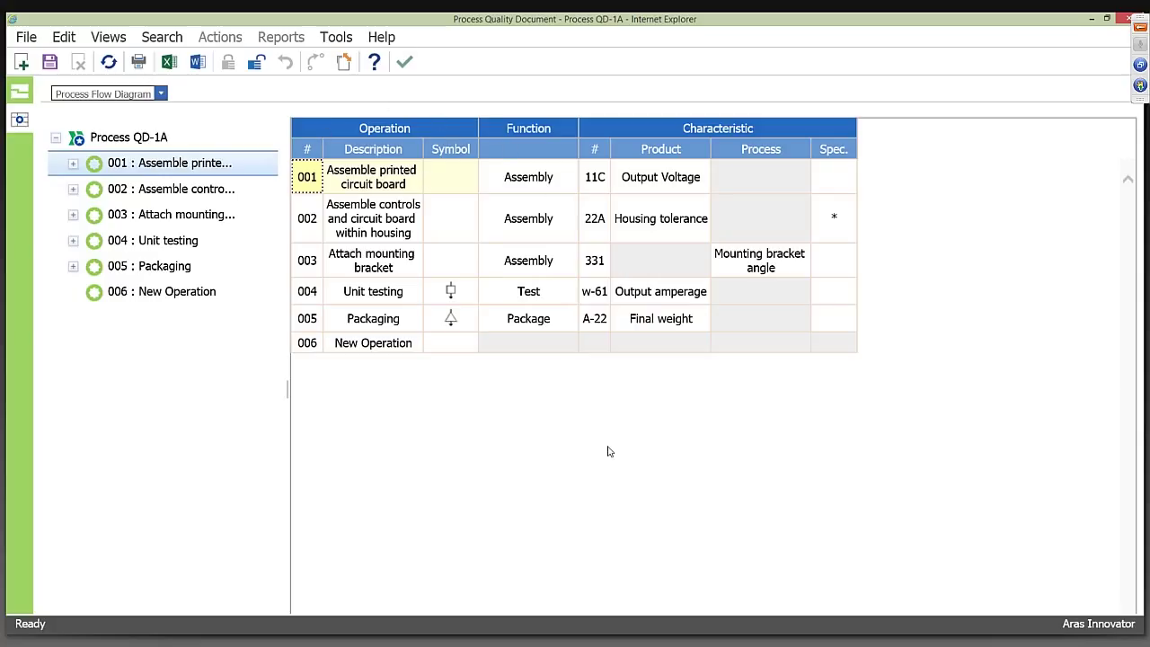
pyautogui.click(160, 93)
pyautogui.click(157, 114)
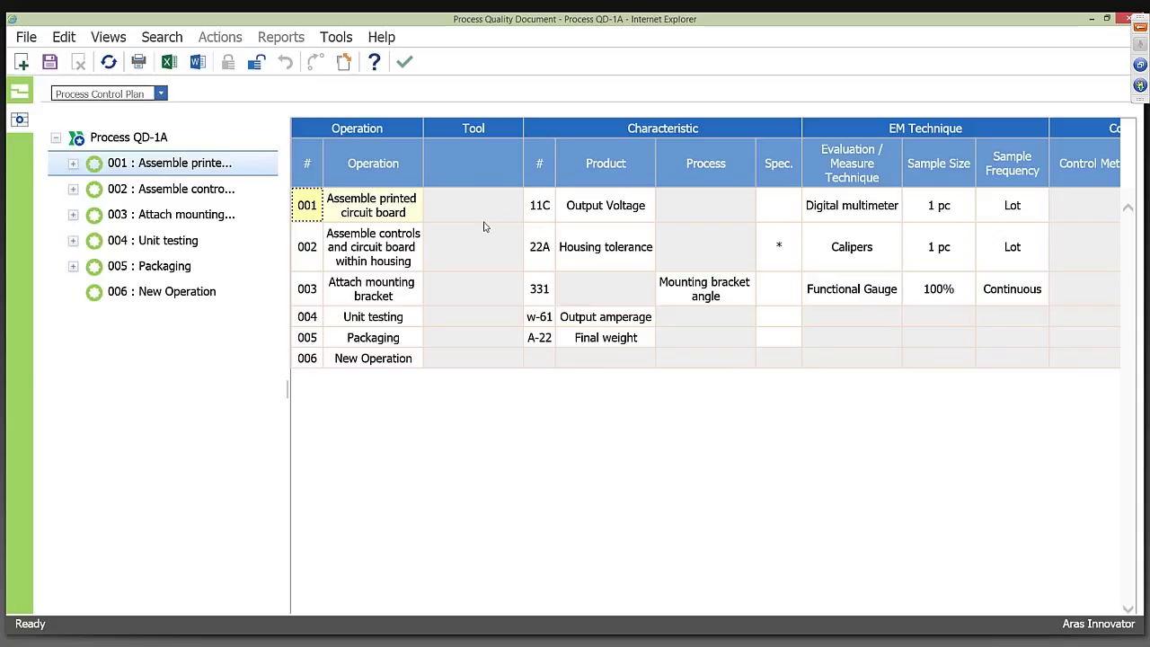
# Expand operation 001 in the document structure and select its empty Tool cell in the control plan
pyautogui.click(73, 163)
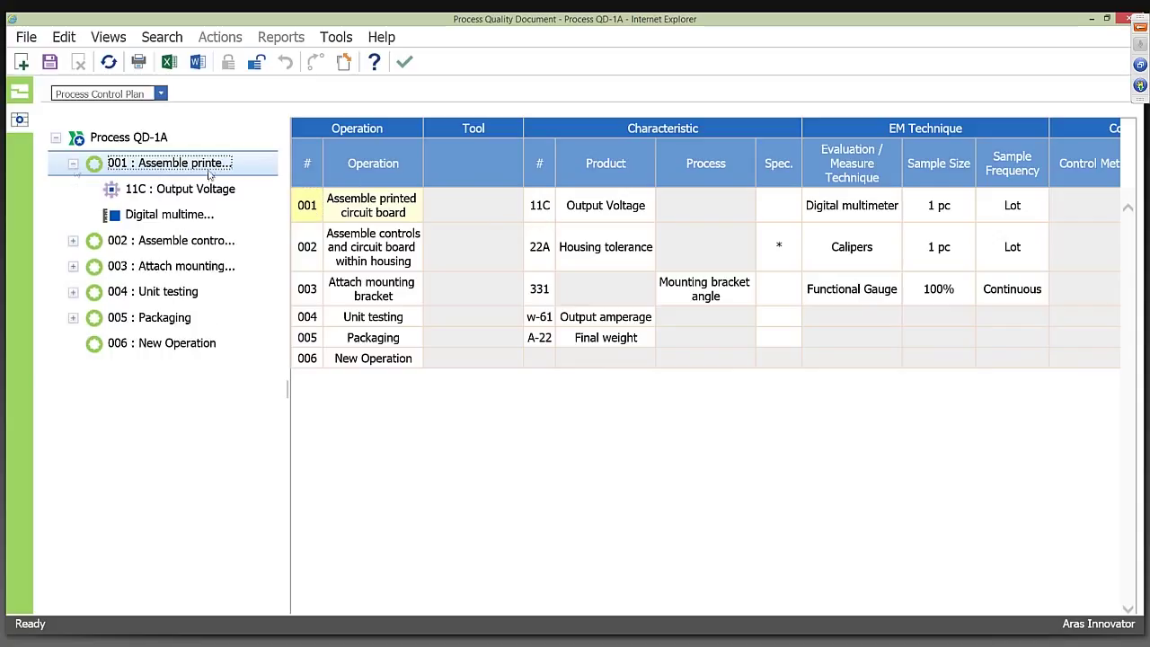
pyautogui.click(437, 212)
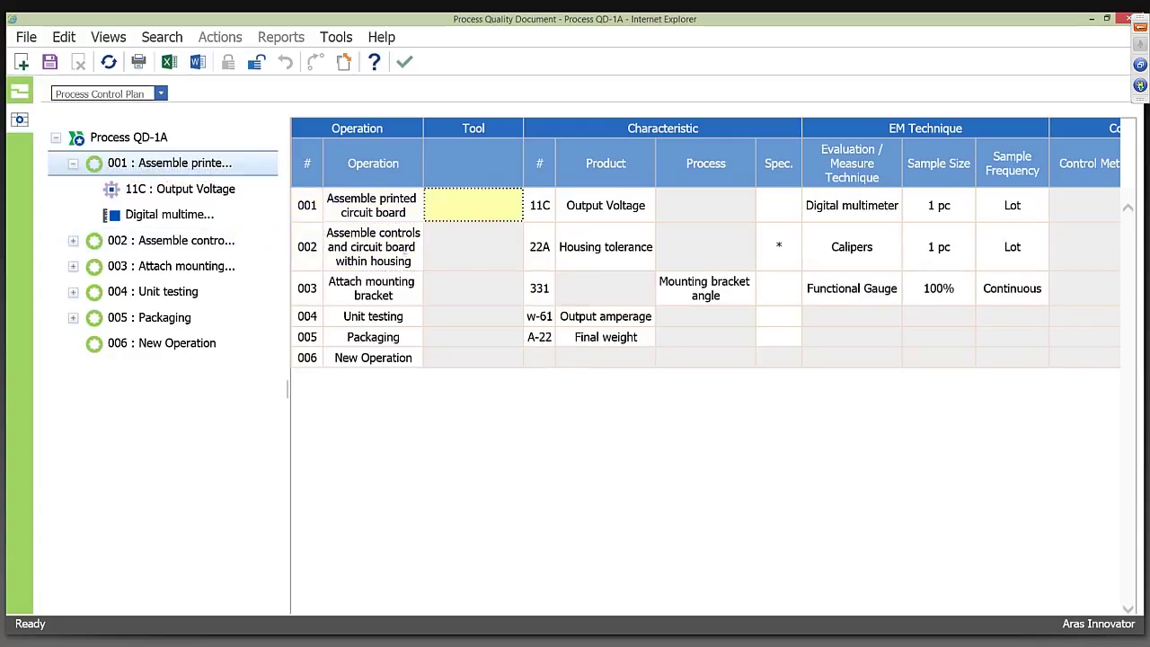